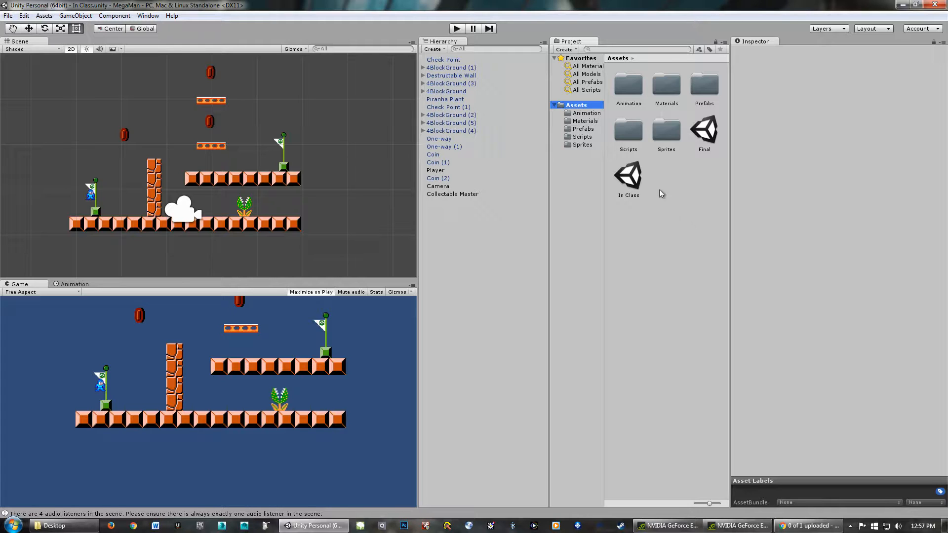
- Open the Final scene from the Assets folder and start playing it
click(711, 135)
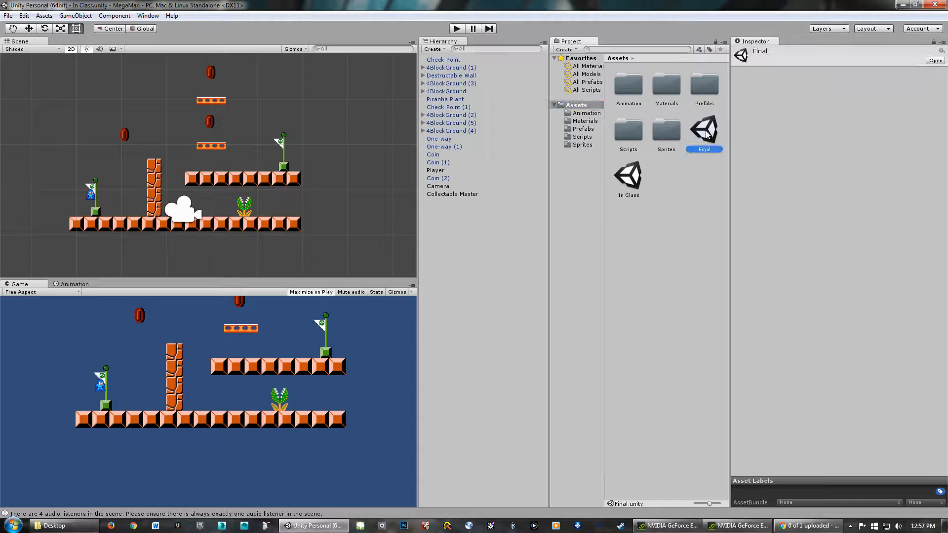
double_click(707, 133)
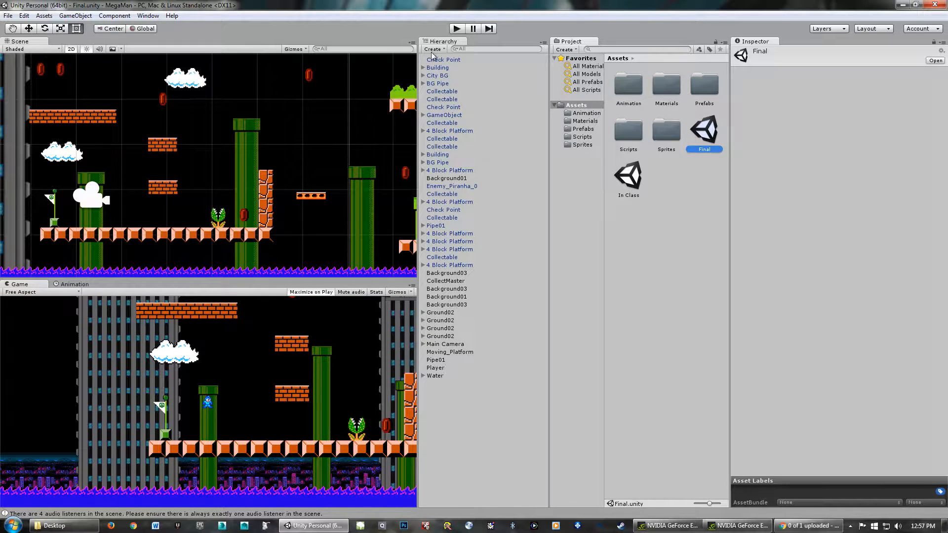
click(456, 29)
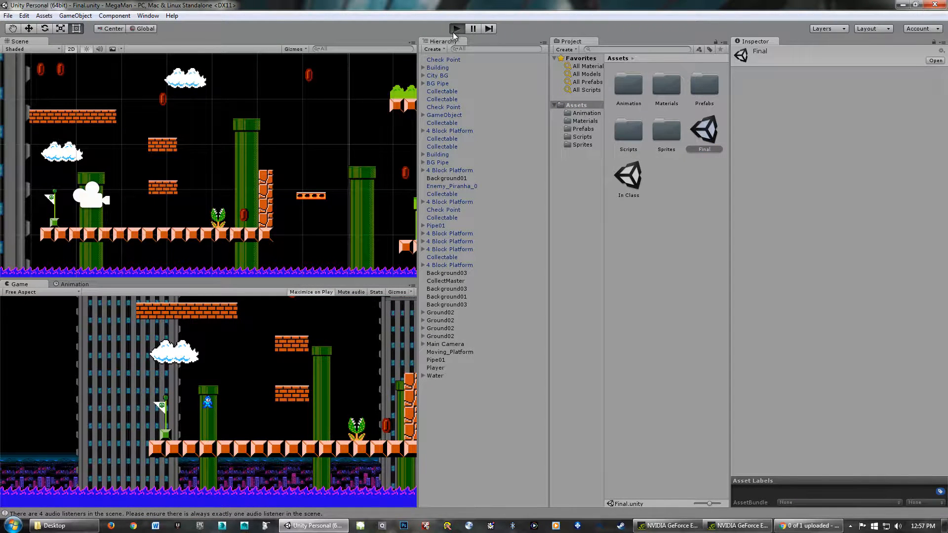
- Run the character back and forth and jump to check how the background layers scroll, and stop the playtest
key(Right)
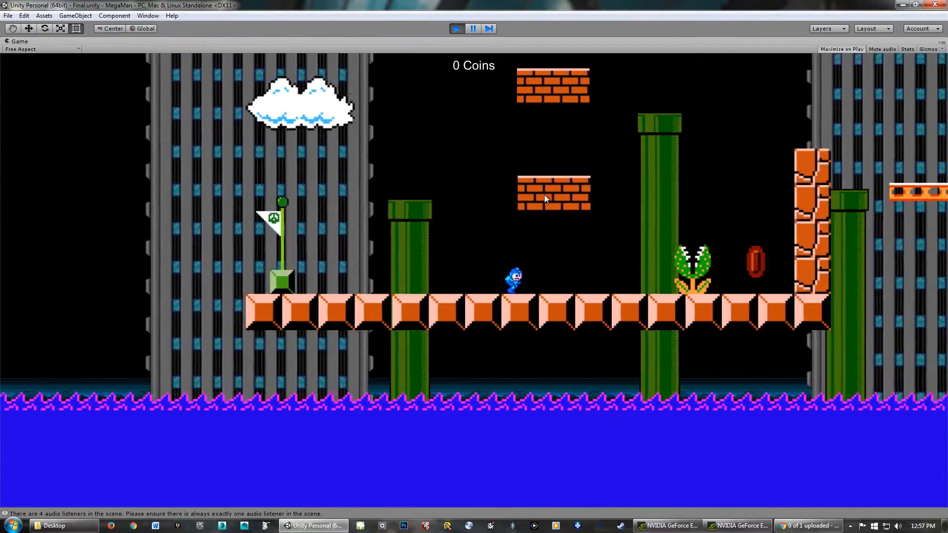
key(Left)
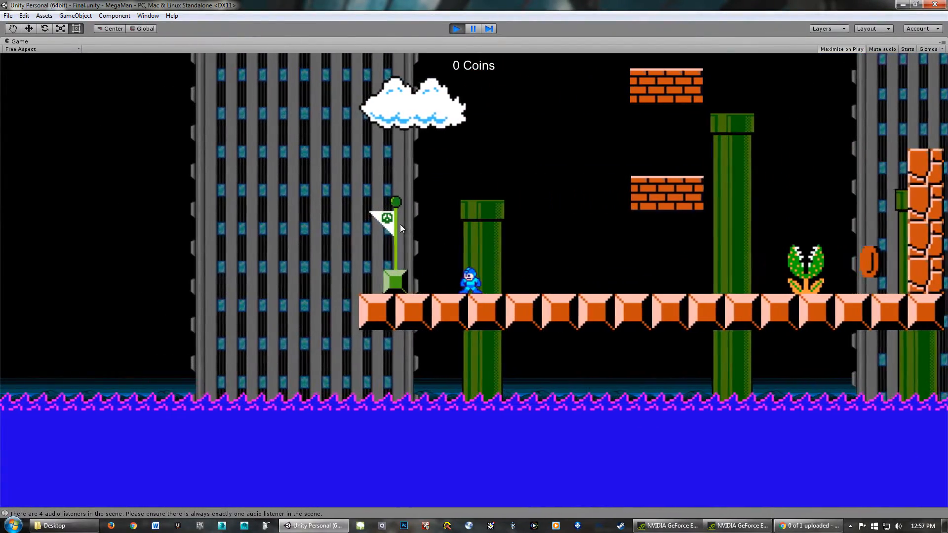
key(Right)
key(space)
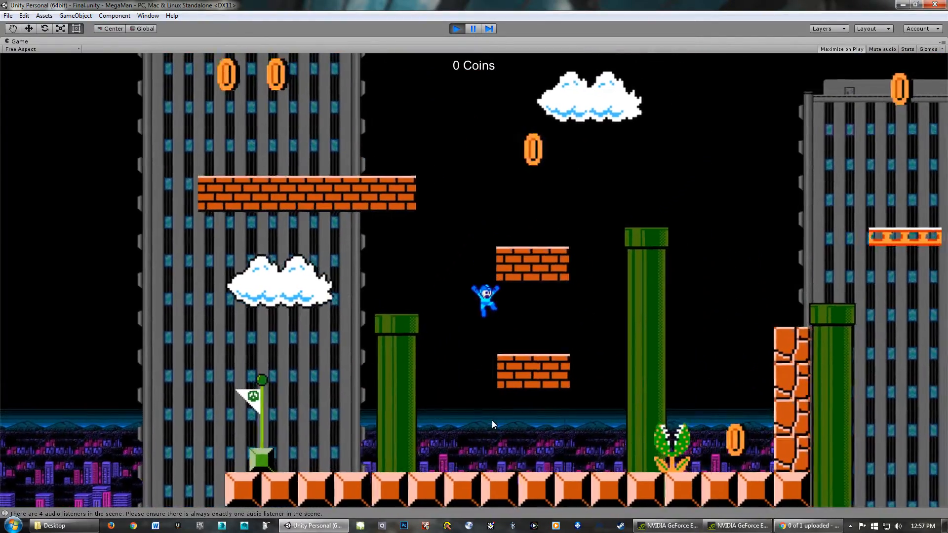
key(Left)
key(Right)
key(Left)
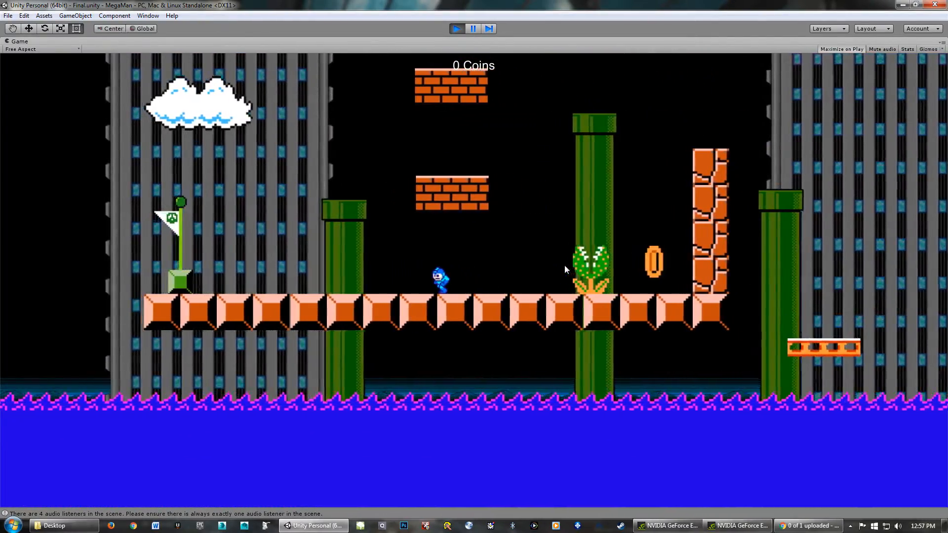
key(Right)
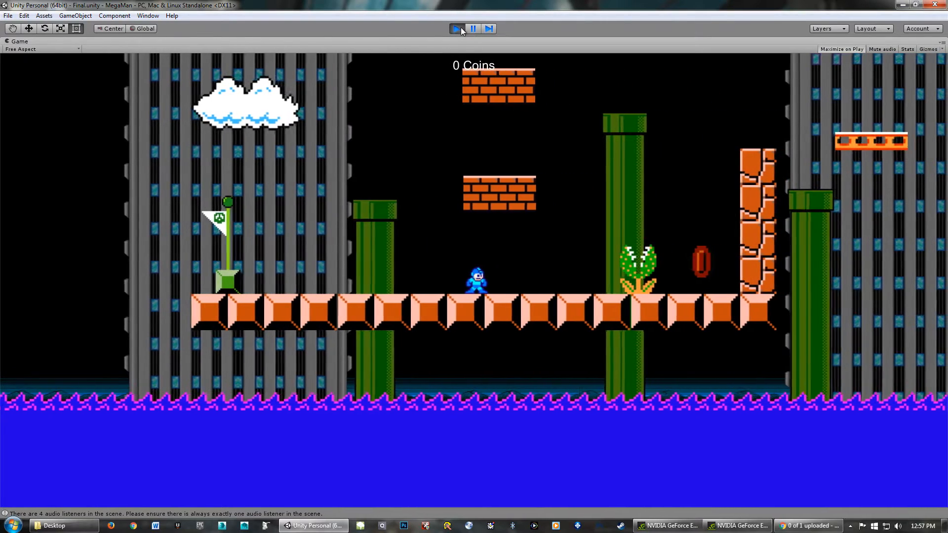
click(458, 29)
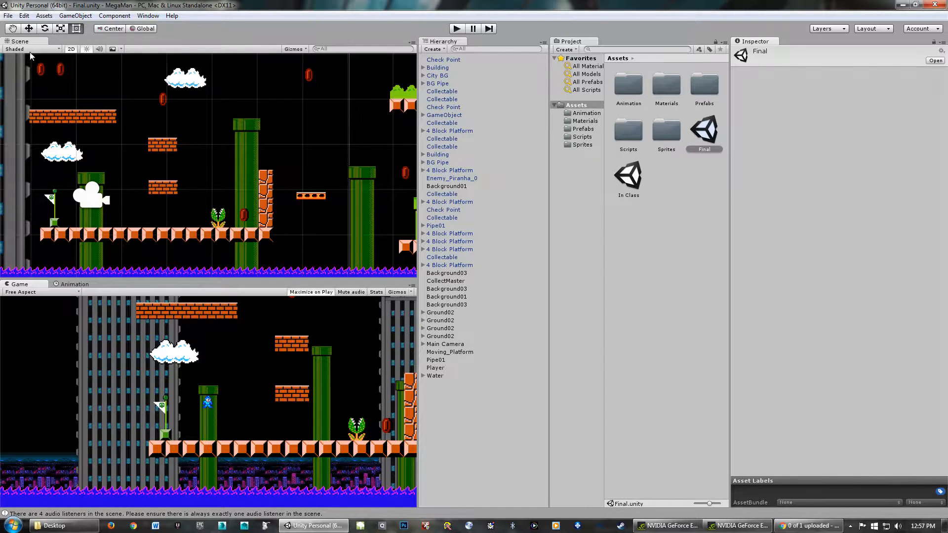
- Switch the Scene view to 3D and lower the Main Camera to Y 0.61
click(72, 49)
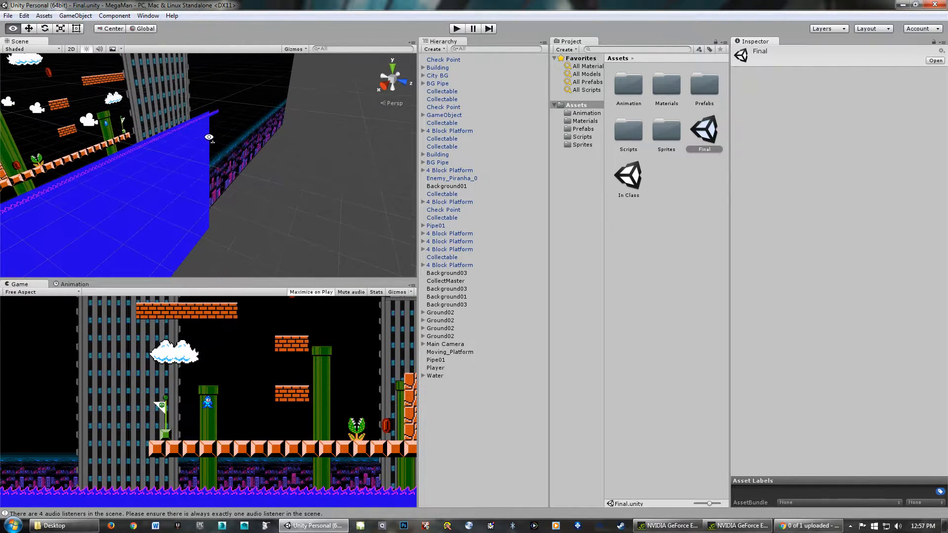
alt+drag(184, 168, 236, 183)
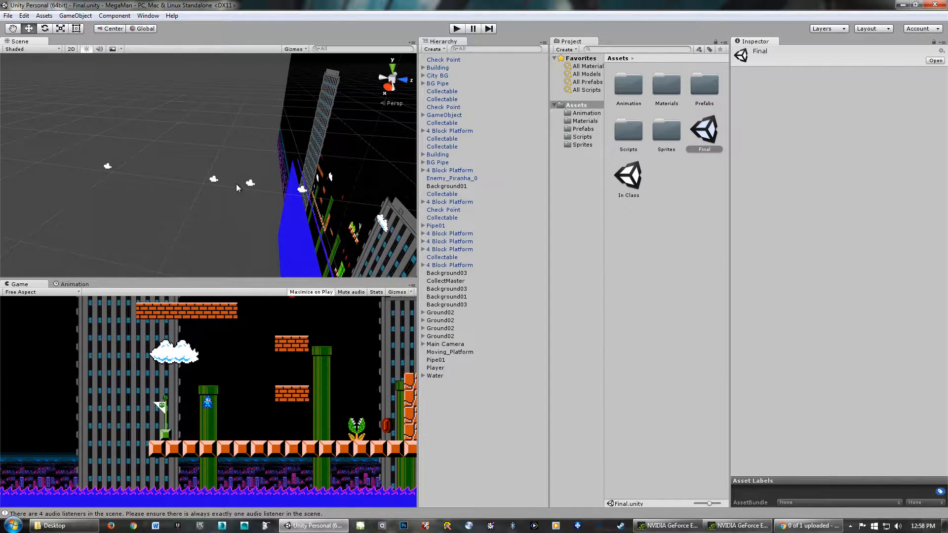
click(251, 184)
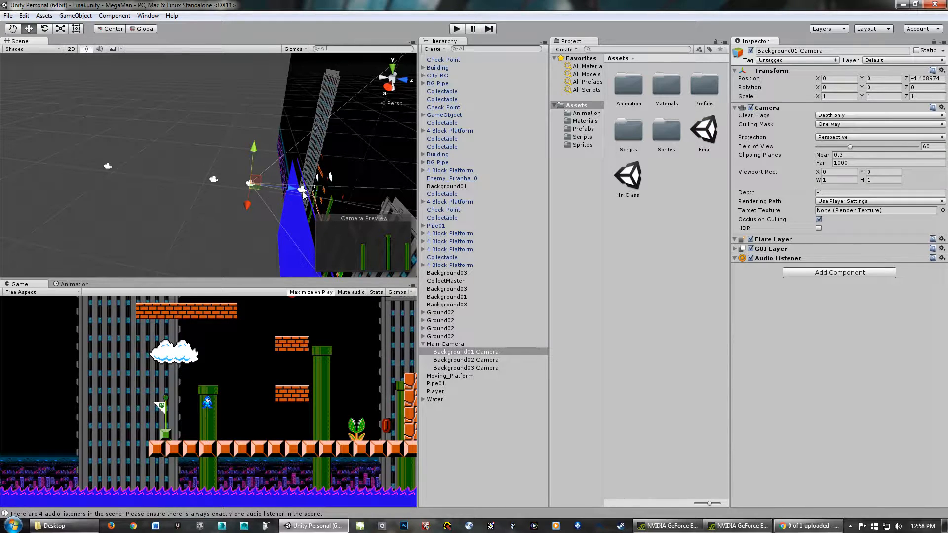
click(439, 344)
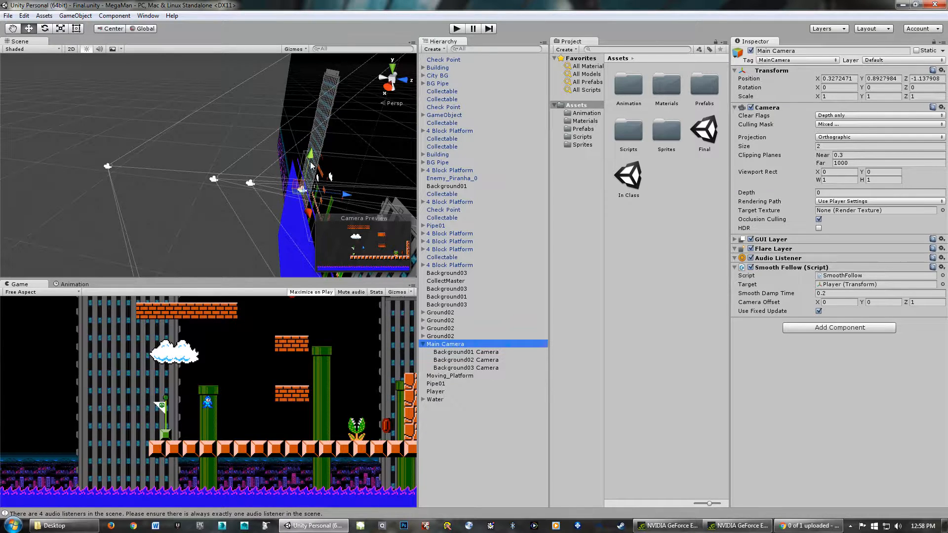
mouse_move(310, 160)
mouse_down()
mouse_move(310, 123)
mouse_move(309, 172)
mouse_up()
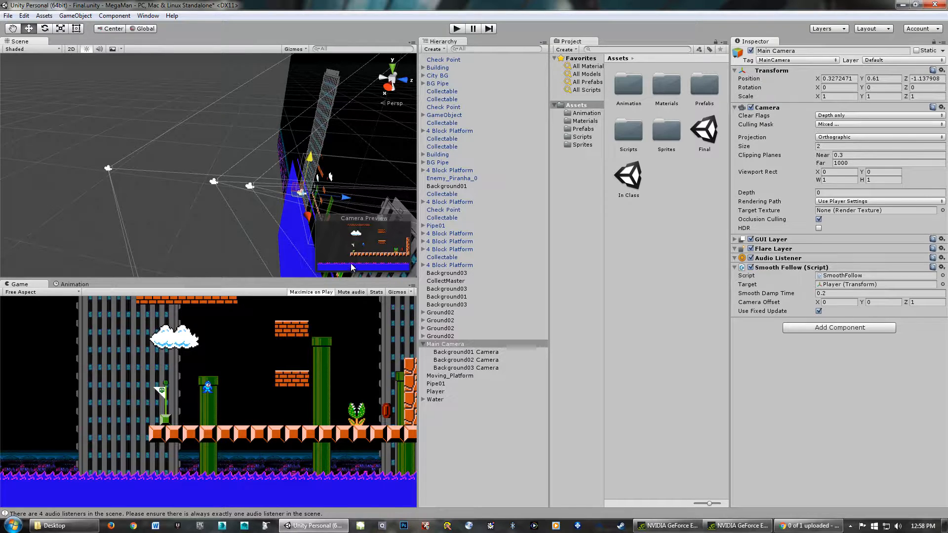
- Examine the previews of the Background01, Background02 and Background03 cameras and the available commands for creating objects
middle_drag(328, 238, 646, 108)
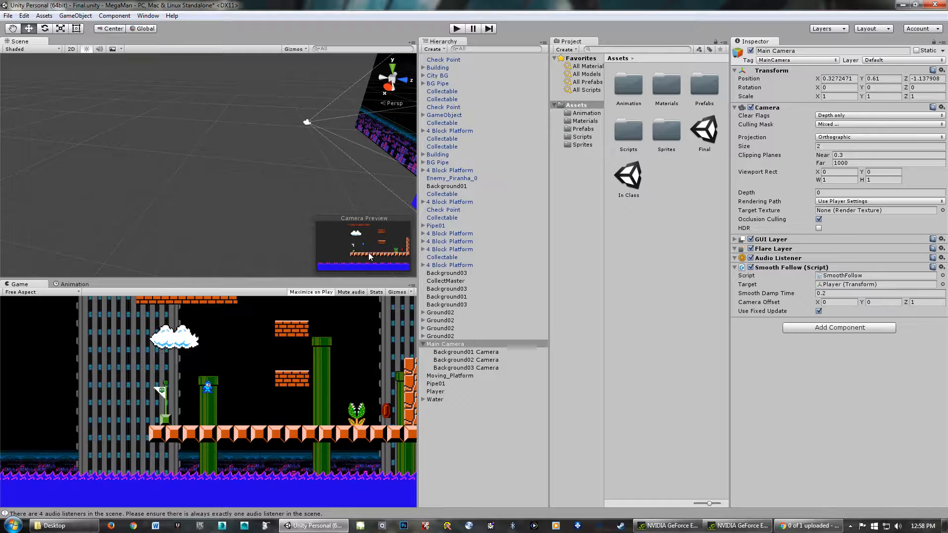
click(471, 353)
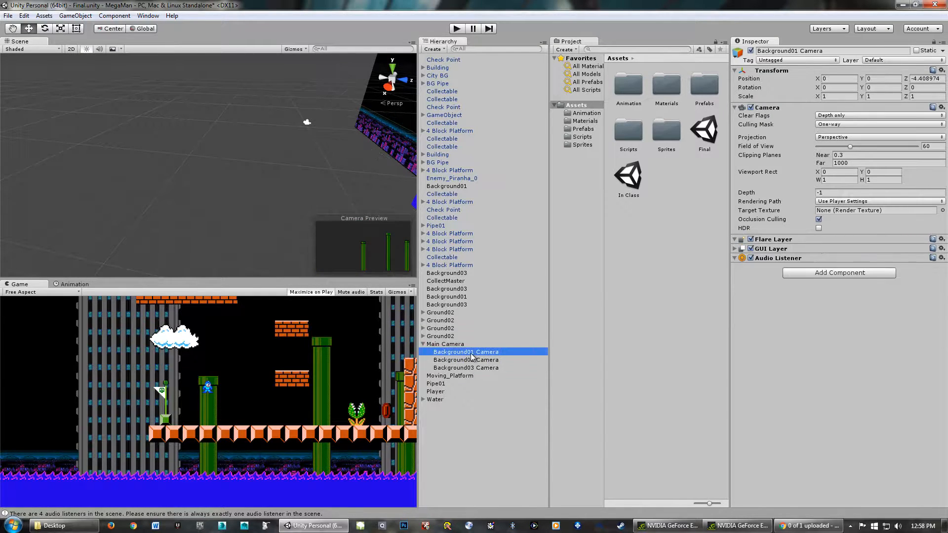
click(471, 359)
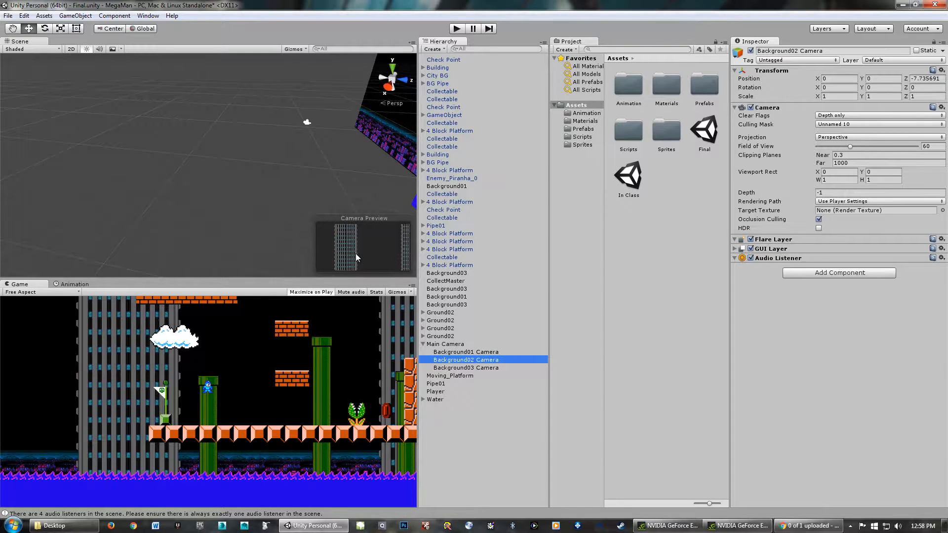
click(458, 369)
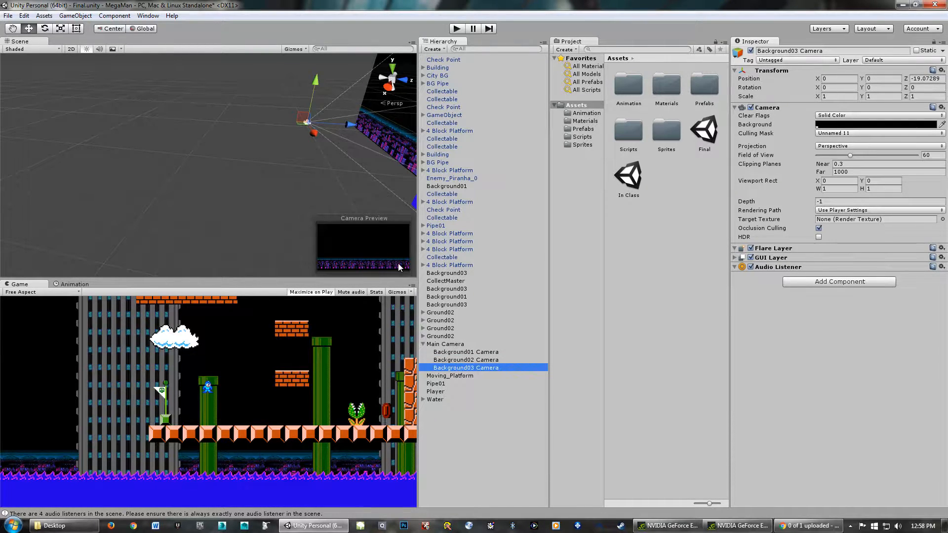
click(455, 354)
click(458, 361)
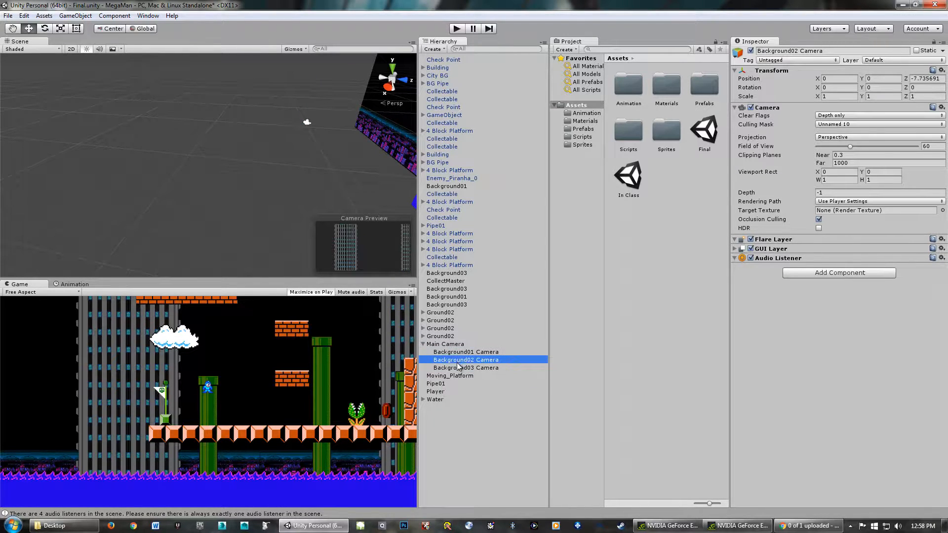
click(74, 16)
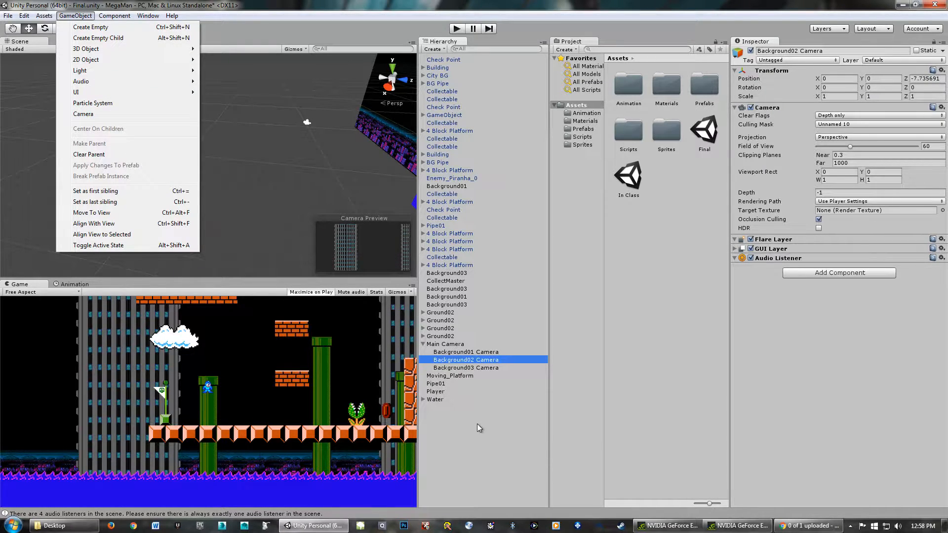
- Compare the Main Camera's components and projection with those of the Background01 Camera
click(444, 345)
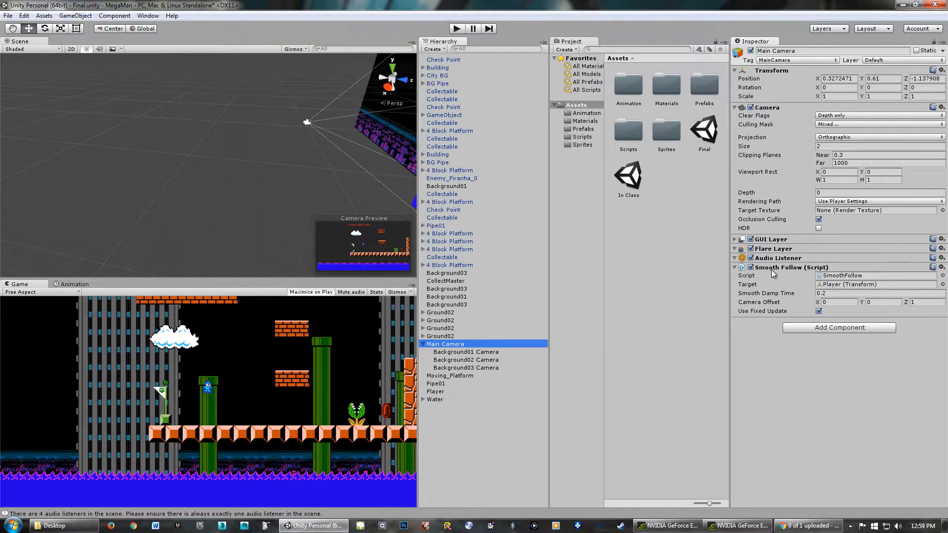
click(464, 352)
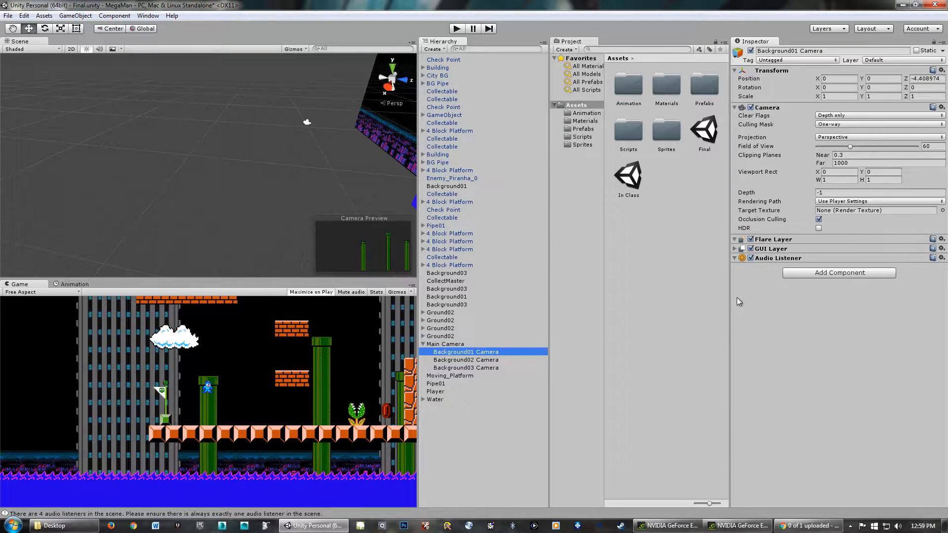
click(446, 344)
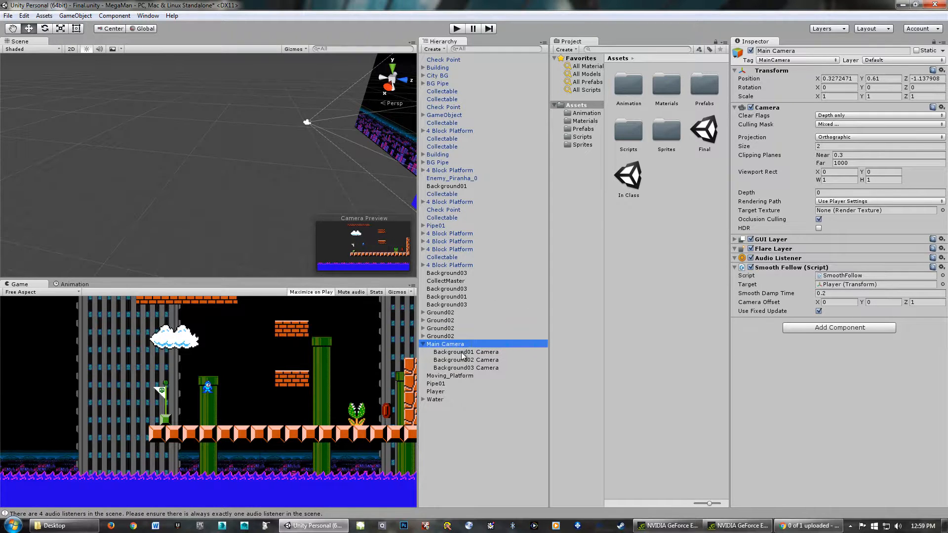
middle_drag(305, 188, 93, 178)
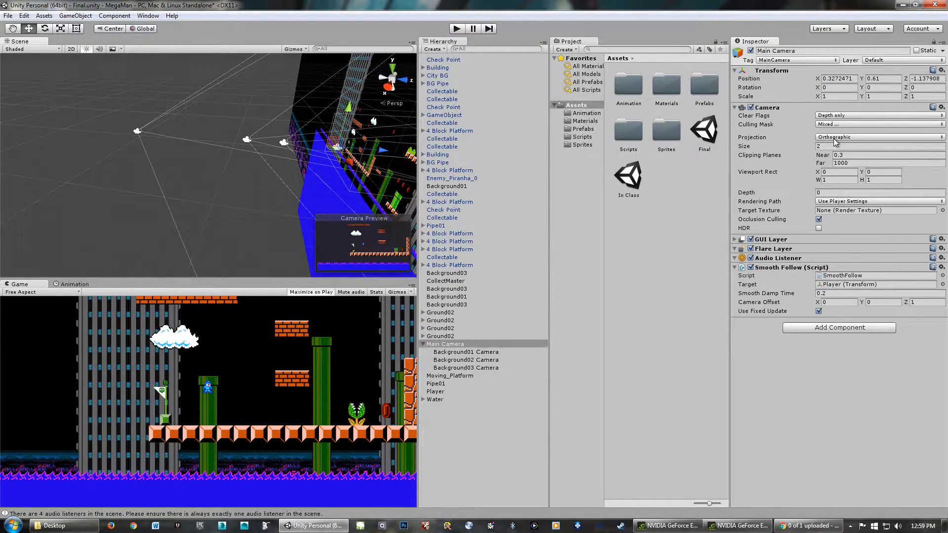
click(458, 353)
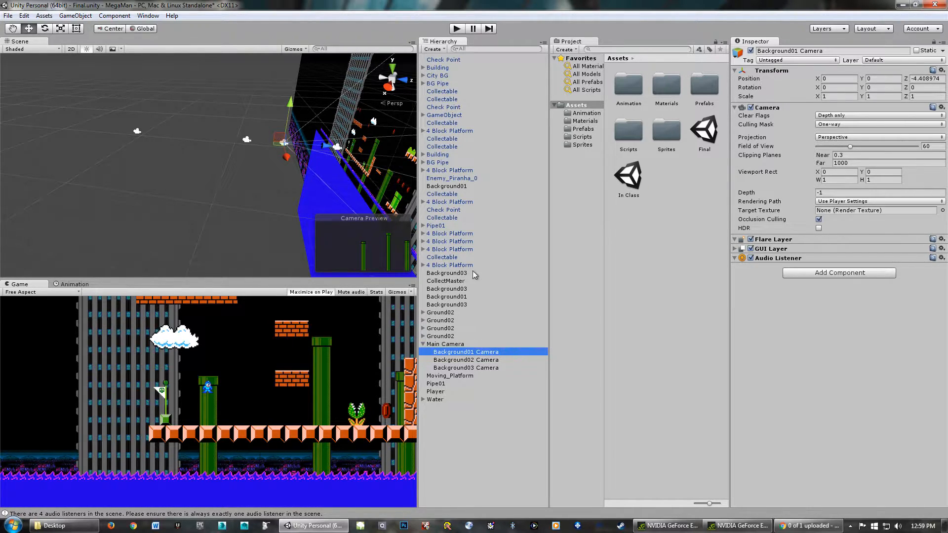
alt+drag(286, 195, 247, 152)
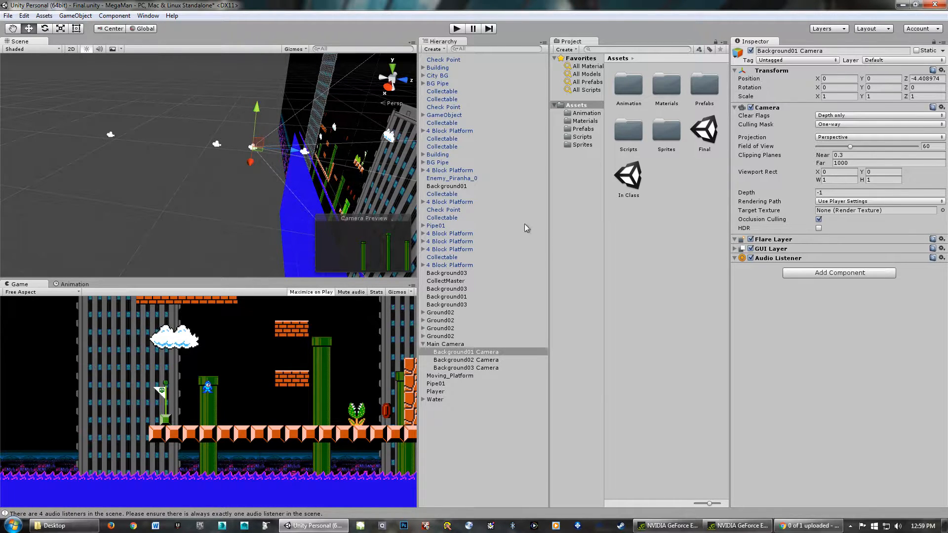
- Move the Main Camera along its Z axis, settling at Z -2.18, and deselect it
click(439, 346)
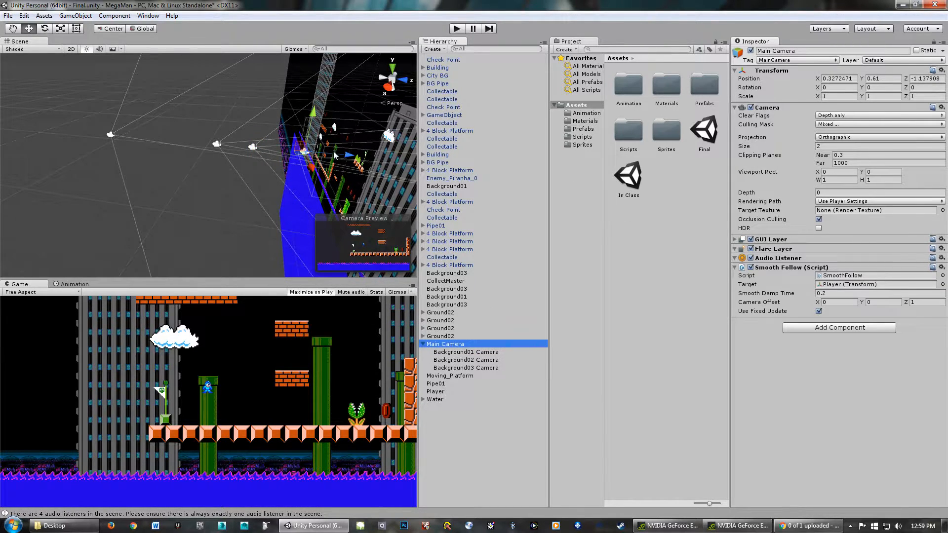
drag(349, 158, 270, 163)
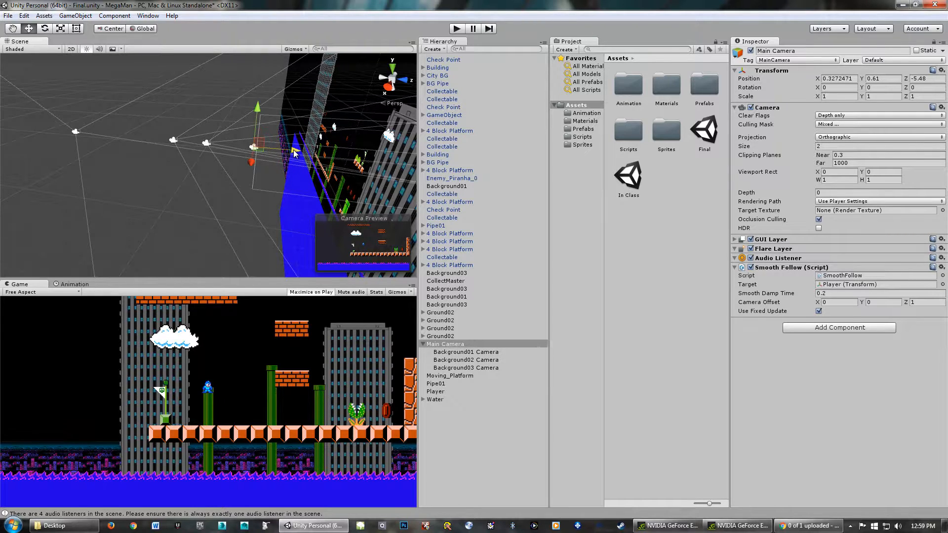
drag(294, 153, 265, 147)
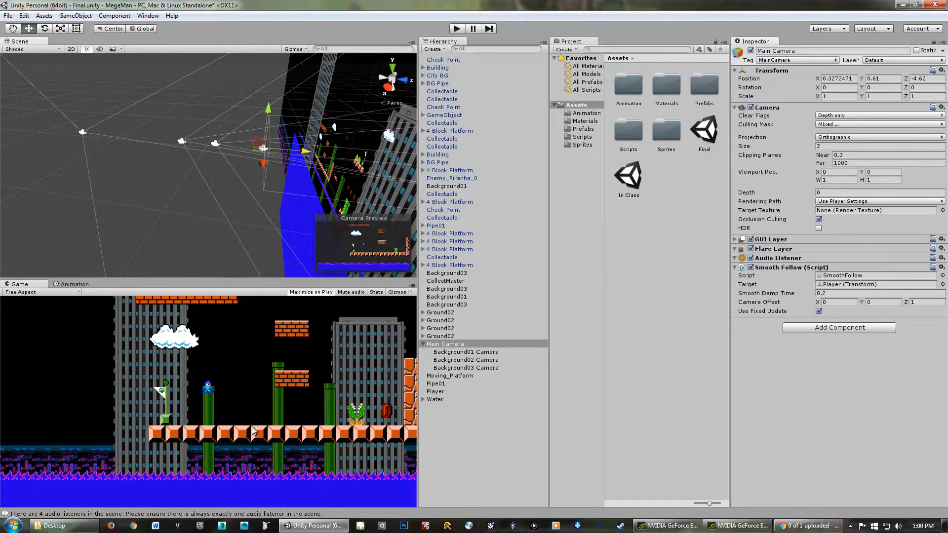
drag(301, 151, 329, 156)
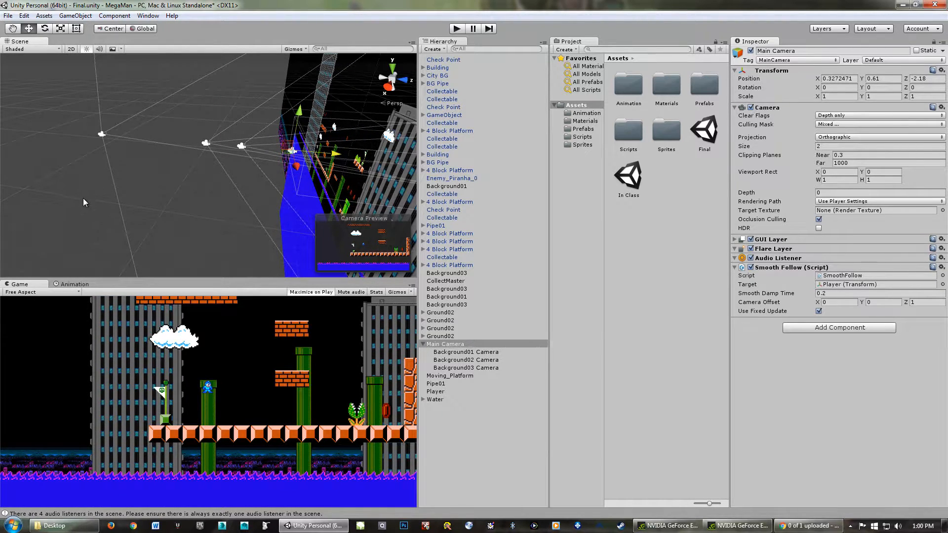
click(81, 211)
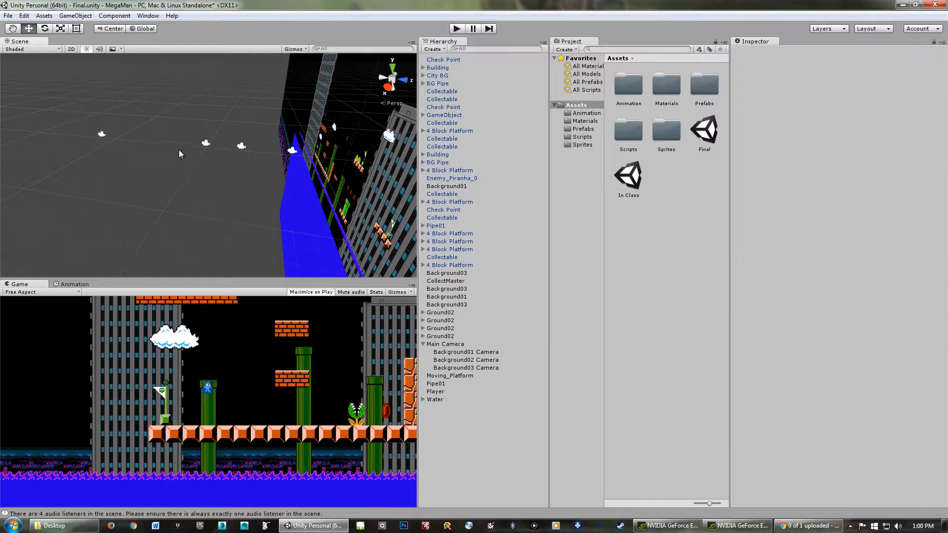
- Move the Background01 Camera forward along Z toward the Main Camera, and the Background02 Camera to Z -7.5
click(241, 147)
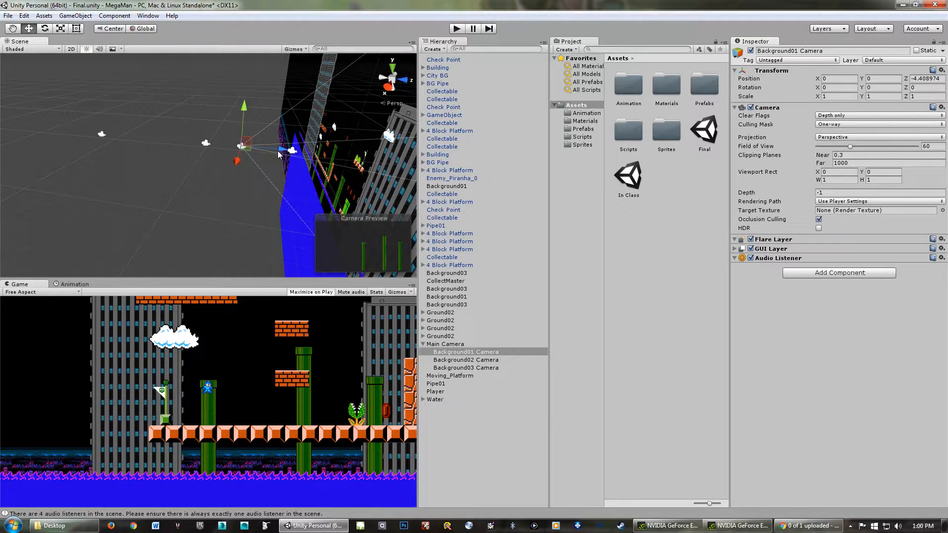
drag(283, 150, 291, 192)
click(206, 147)
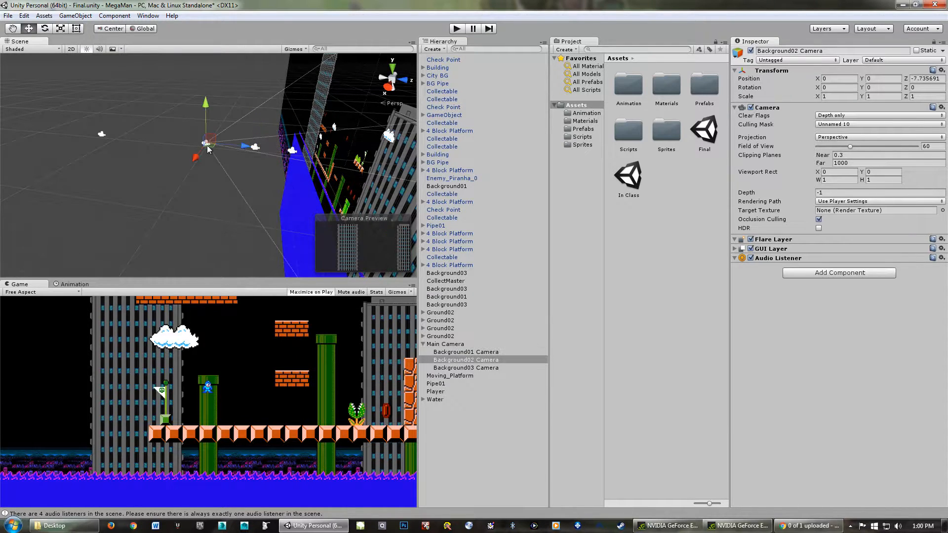
mouse_move(245, 147)
mouse_down()
mouse_move(260, 150)
mouse_move(244, 153)
mouse_up()
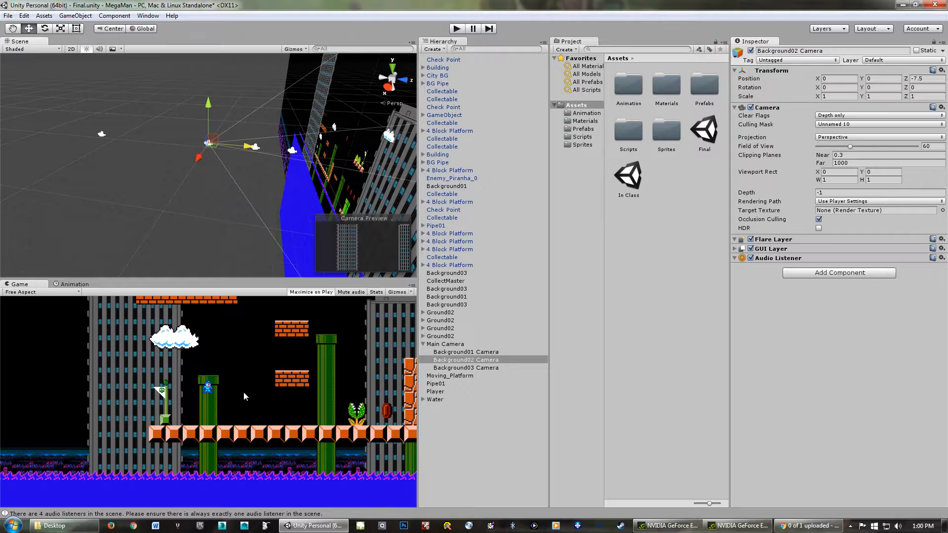
click(291, 152)
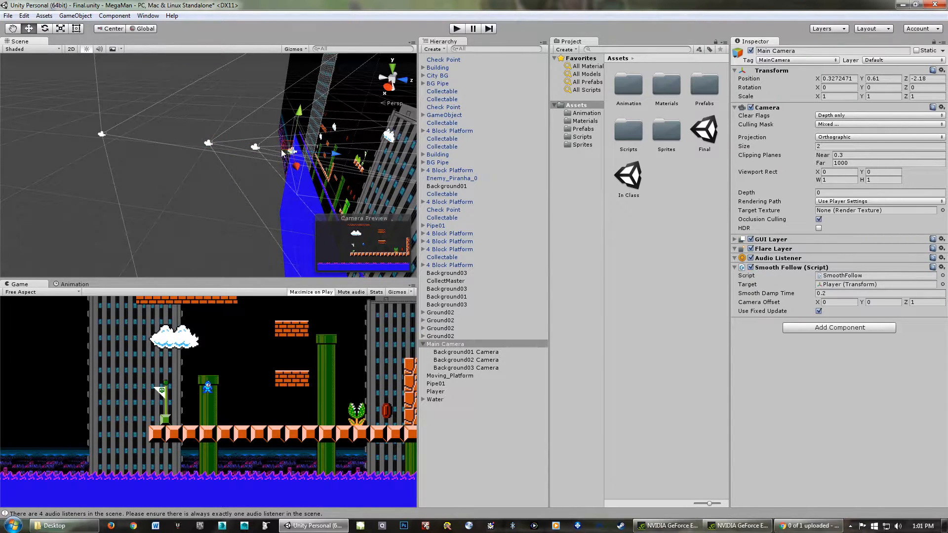
- Compare the Clear Flags settings of the Main Camera, Background01 Camera and Background03 Camera
click(257, 149)
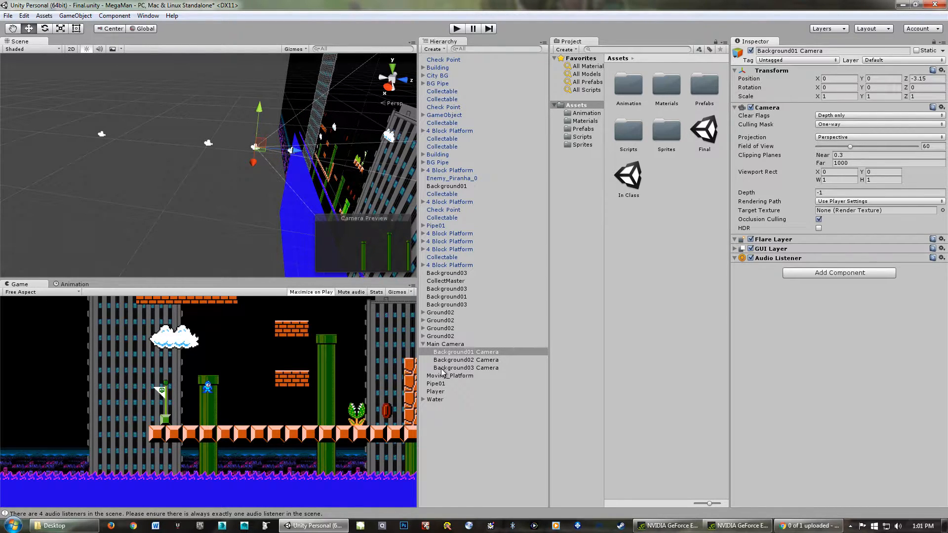
click(445, 344)
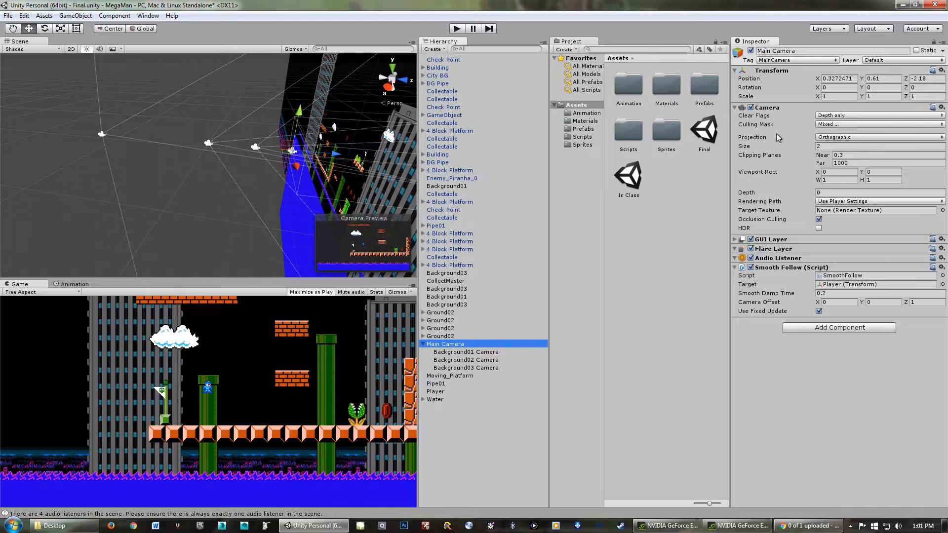
click(486, 368)
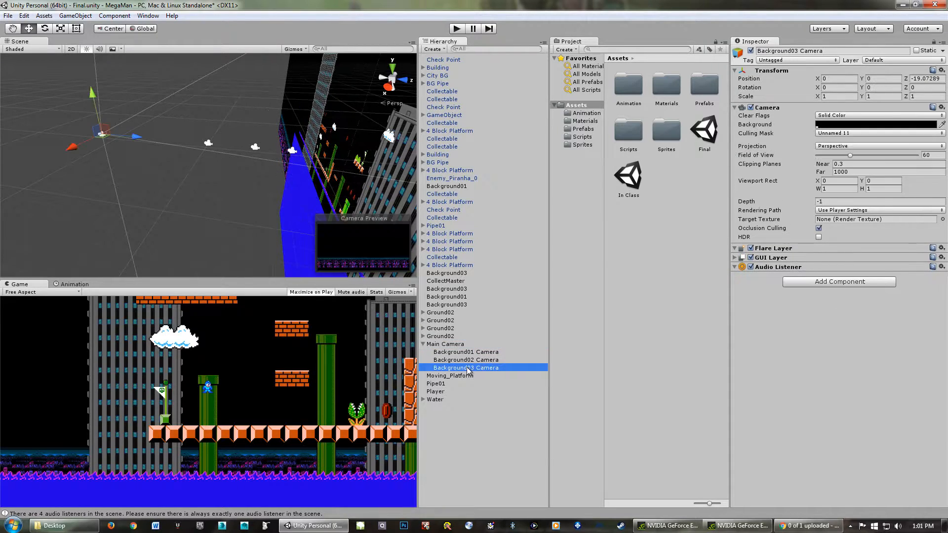
click(830, 117)
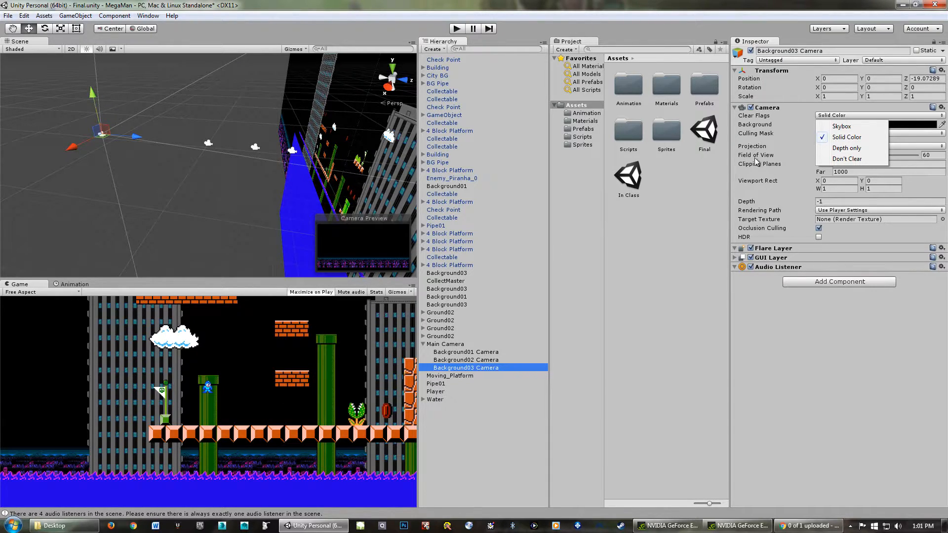
click(456, 353)
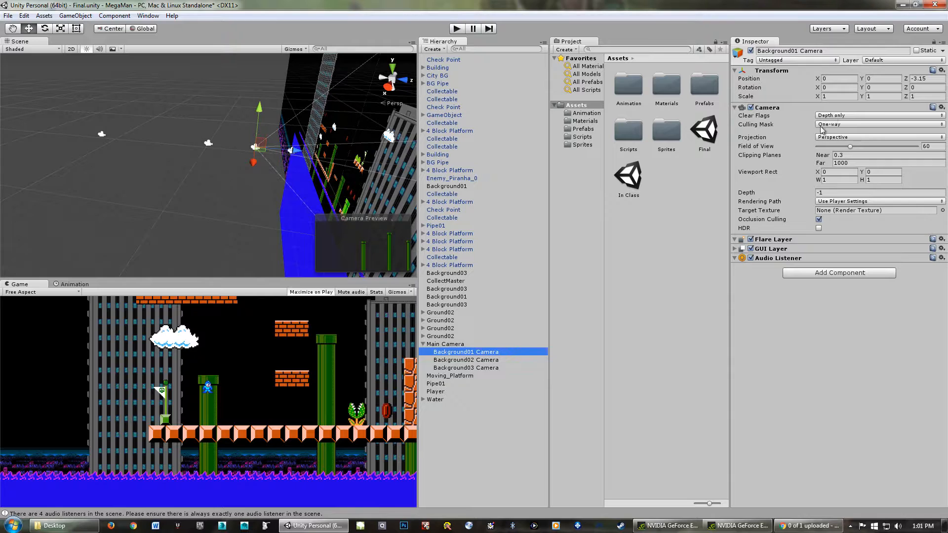
click(494, 368)
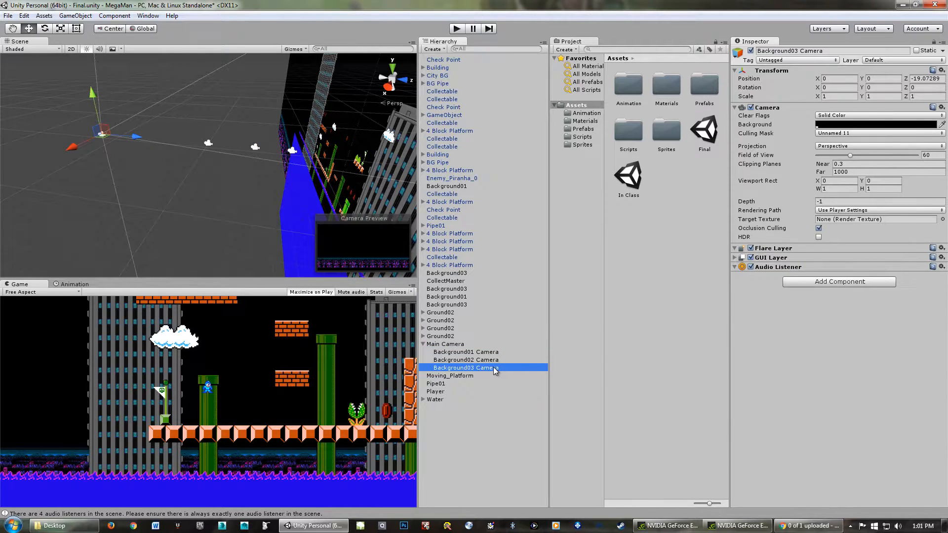
click(453, 344)
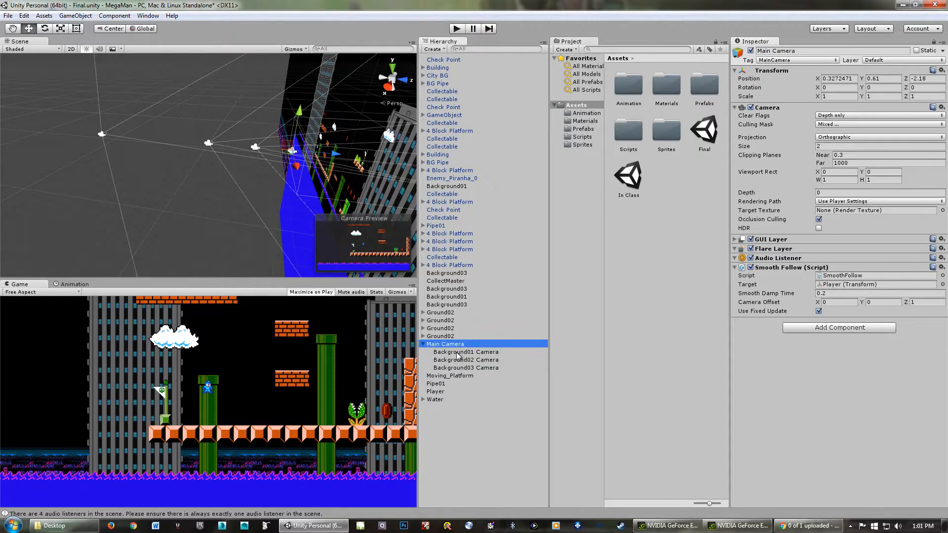
- Check the depth of the Main Camera and Background01 Camera, and set the Background02 Camera's depth to -2
mouse_move(748, 195)
click(748, 194)
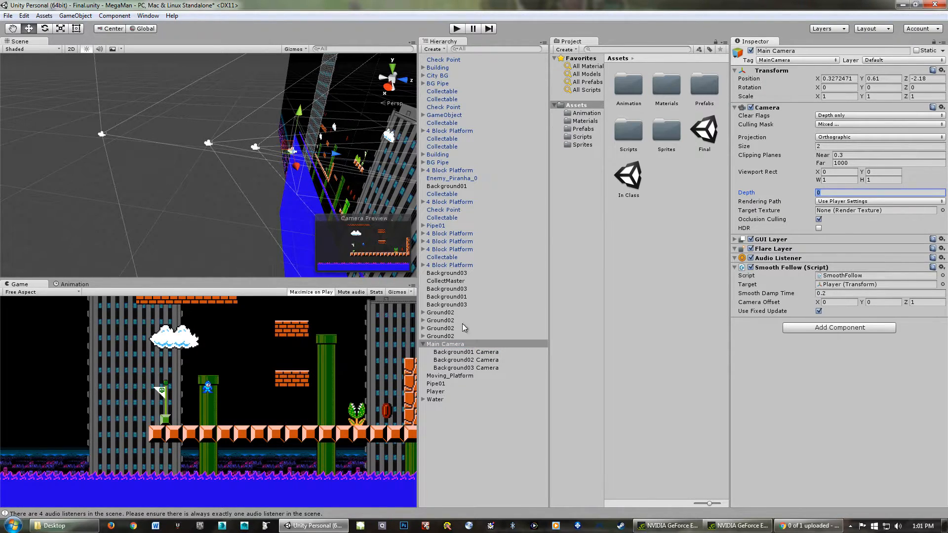
click(482, 353)
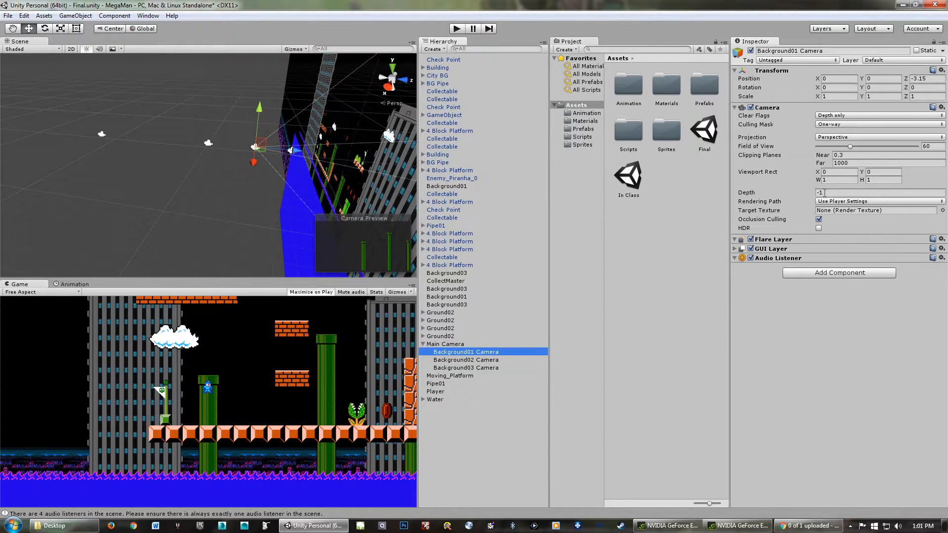
click(490, 362)
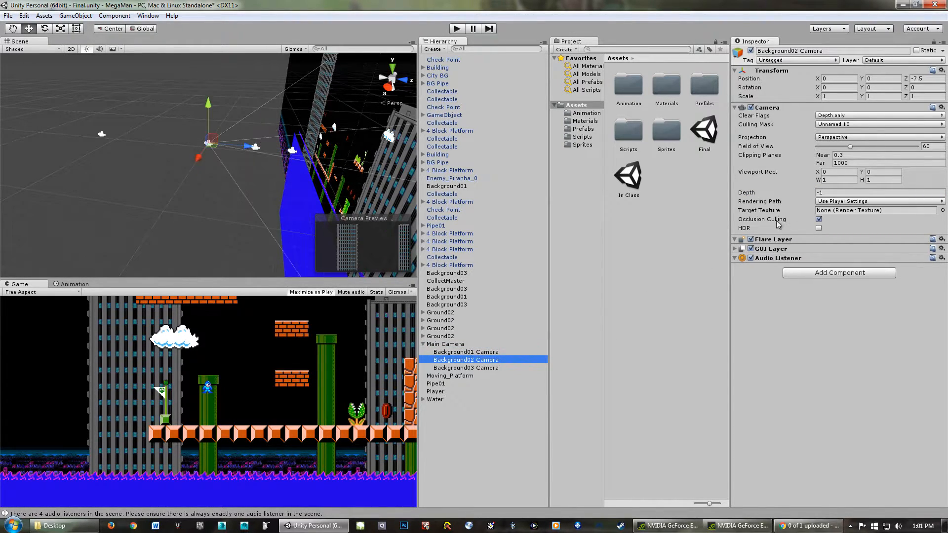
click(834, 193)
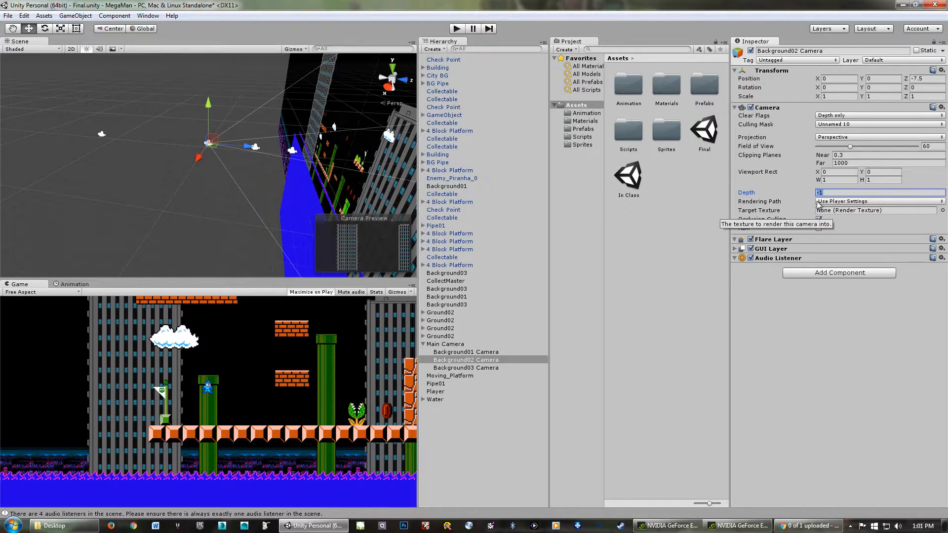
text(-2)
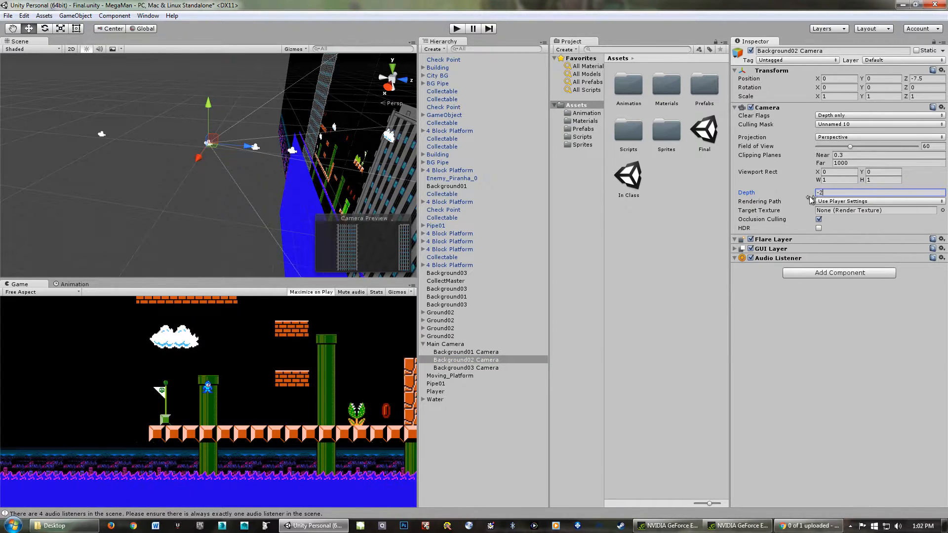
- Set the Background03 Camera's depth to -3
click(478, 368)
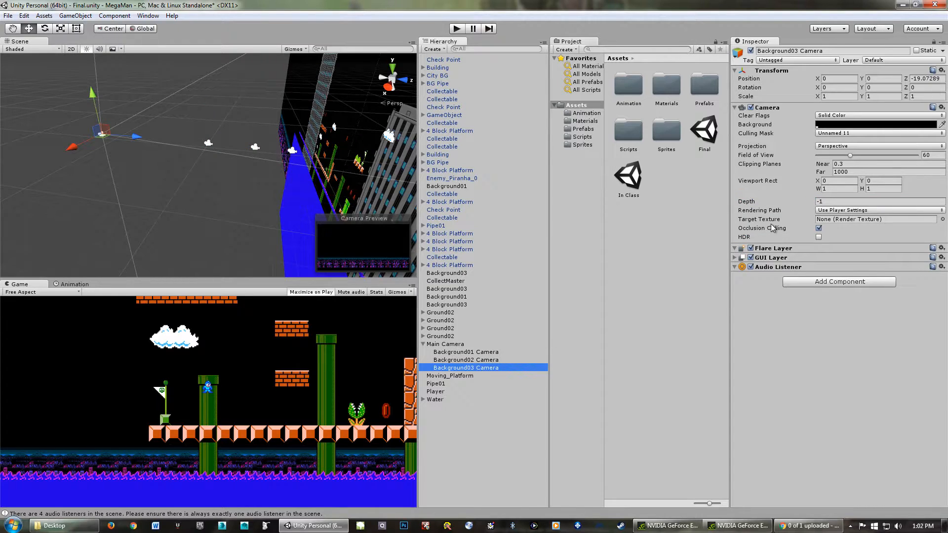
click(826, 201)
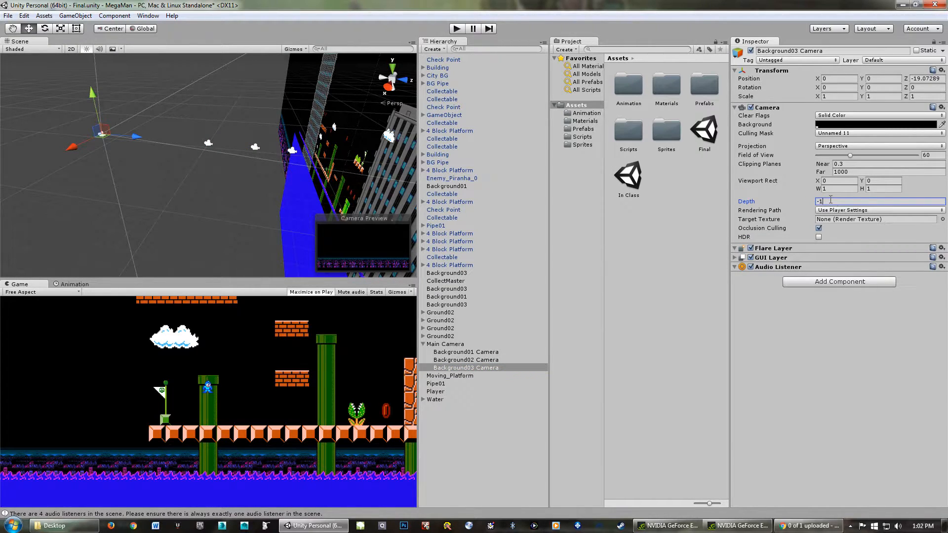
key(BackSpace)
text(3)
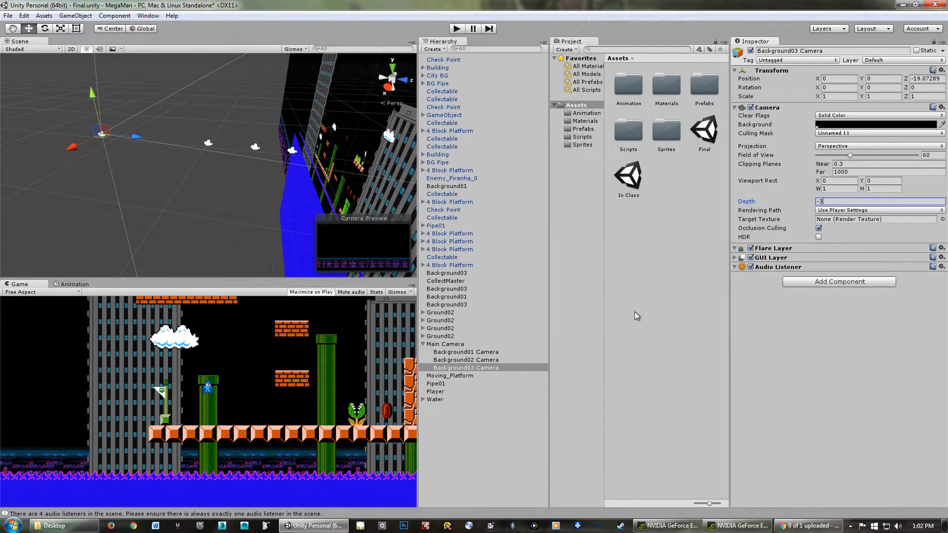
- Review the depth order of the Main Camera and the three background cameras
click(459, 361)
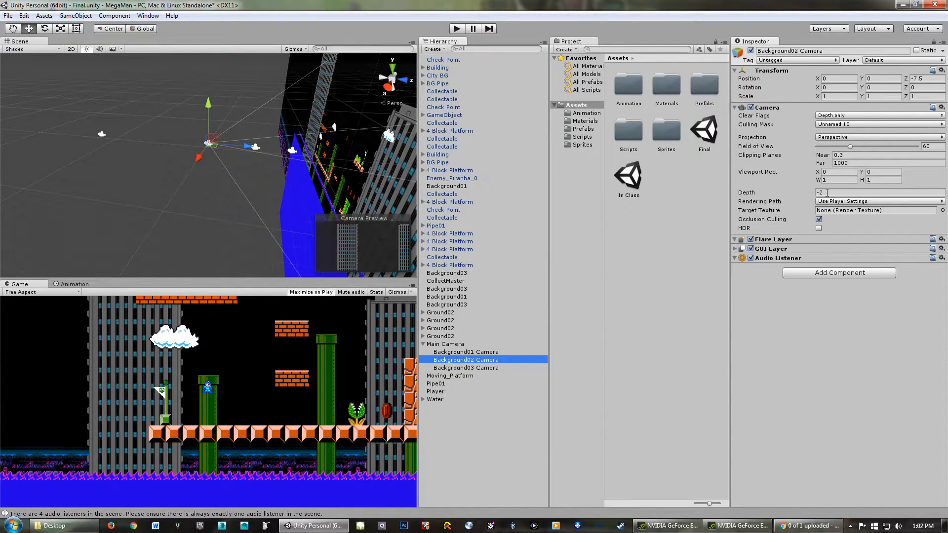
click(494, 367)
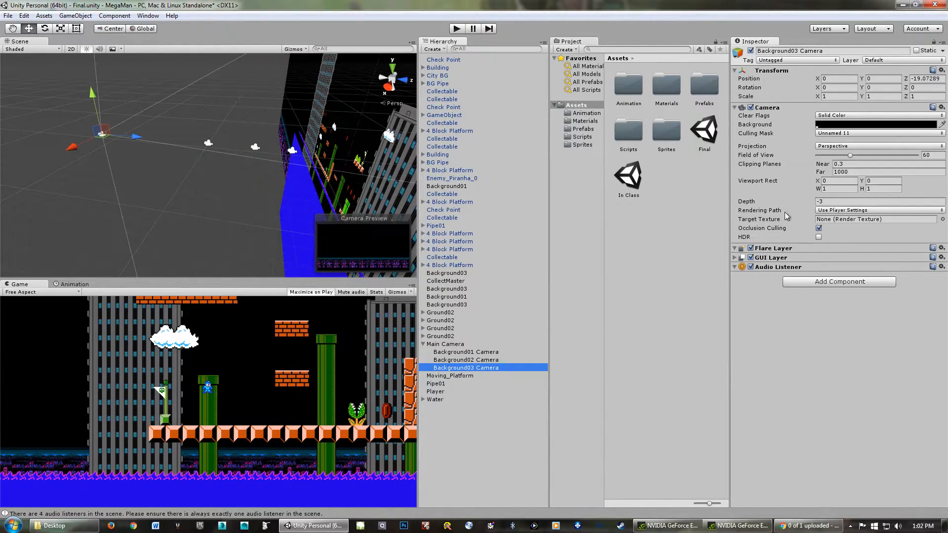
click(474, 361)
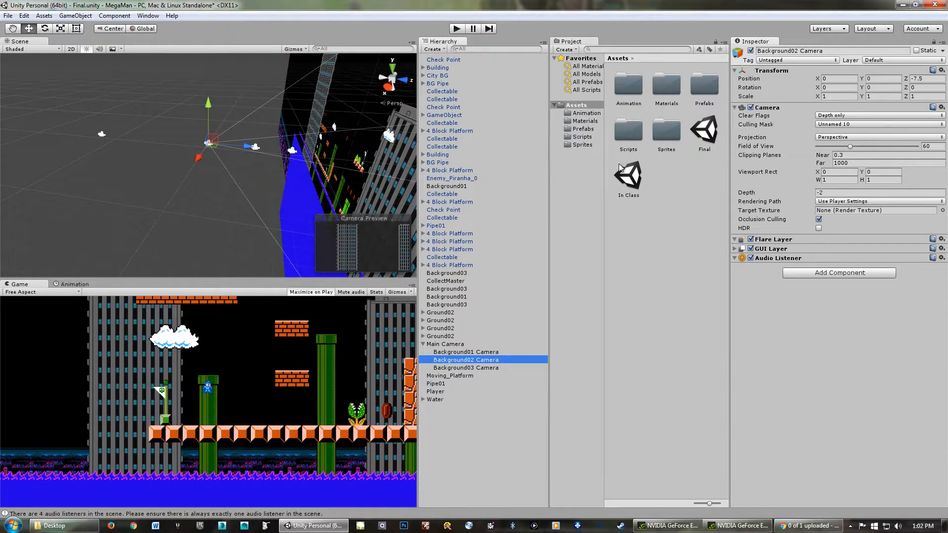
click(453, 353)
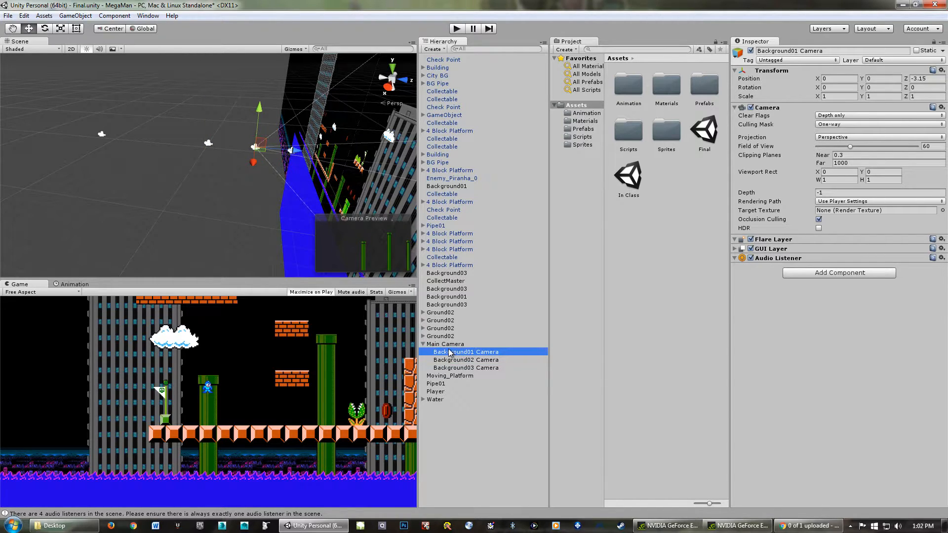
click(449, 344)
click(460, 352)
click(465, 361)
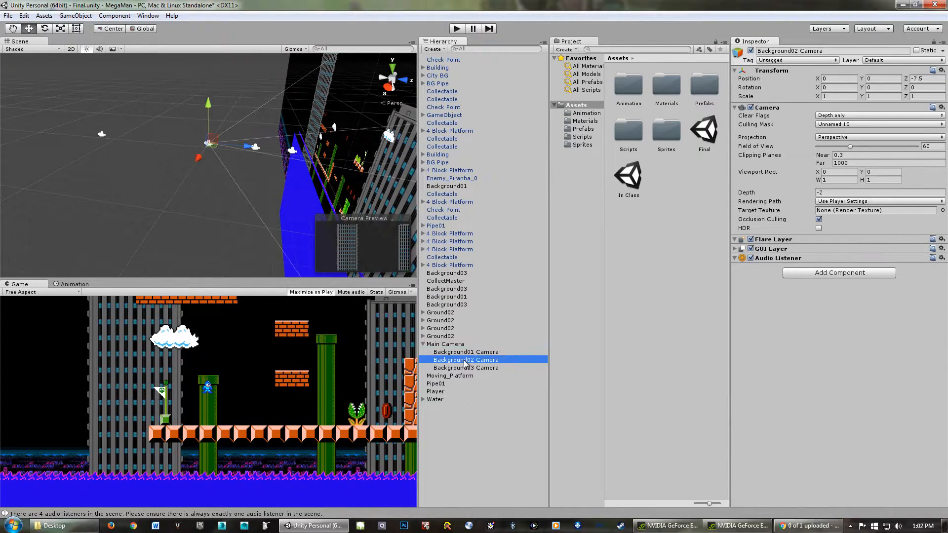
click(467, 369)
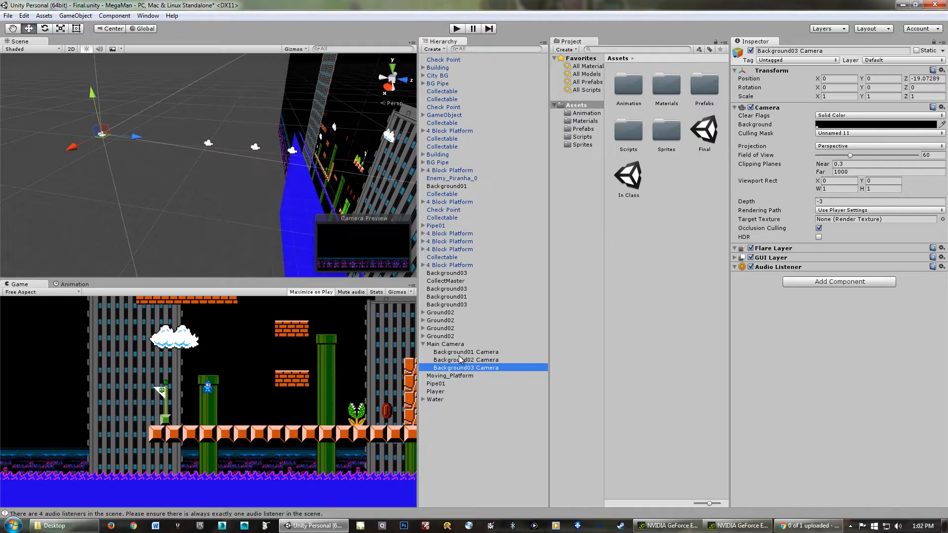
- Check the Background01 Camera's culling mask options and add a layer named Pipes as User Layer 10
click(462, 353)
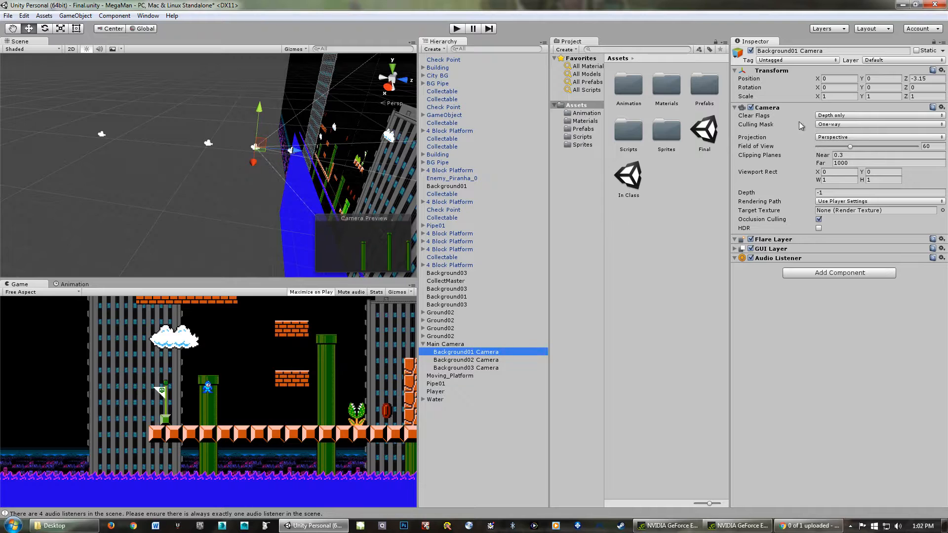
click(829, 124)
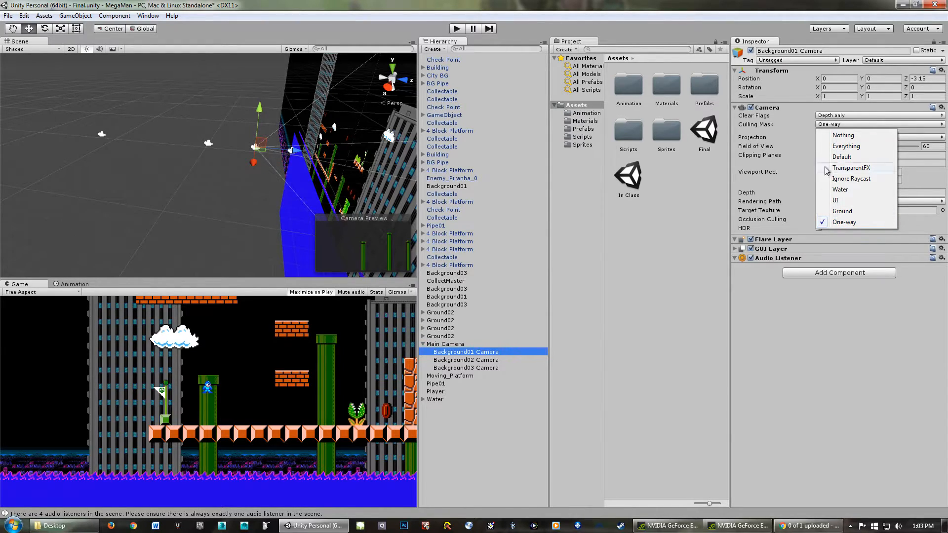
click(873, 62)
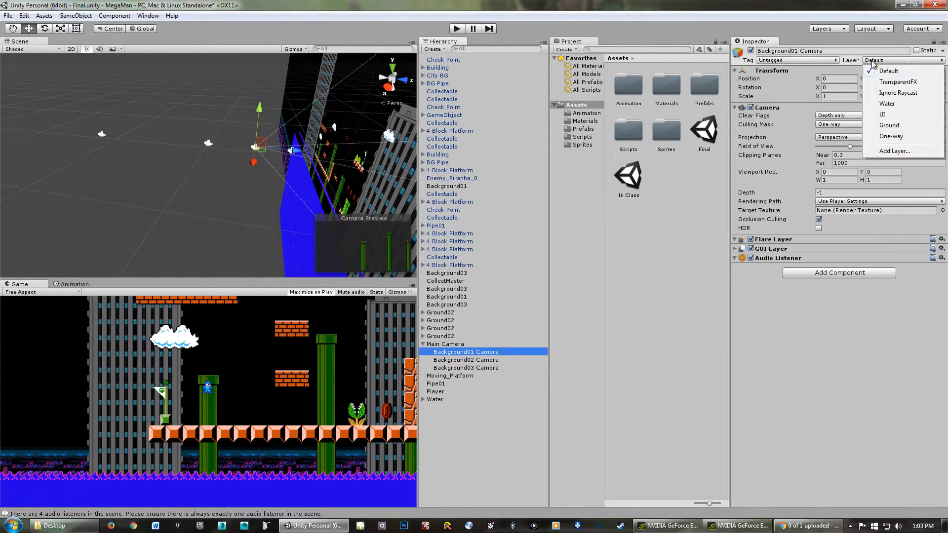
click(891, 152)
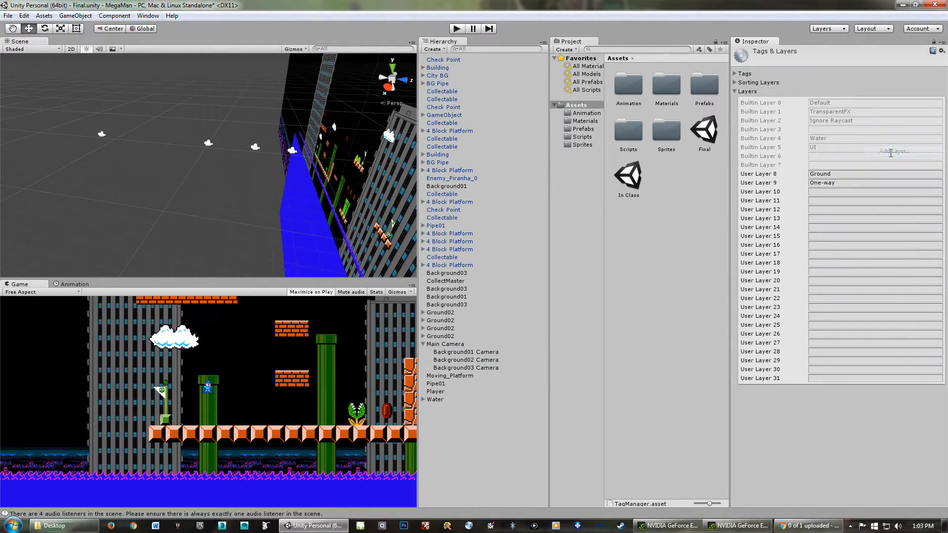
click(821, 174)
click(822, 182)
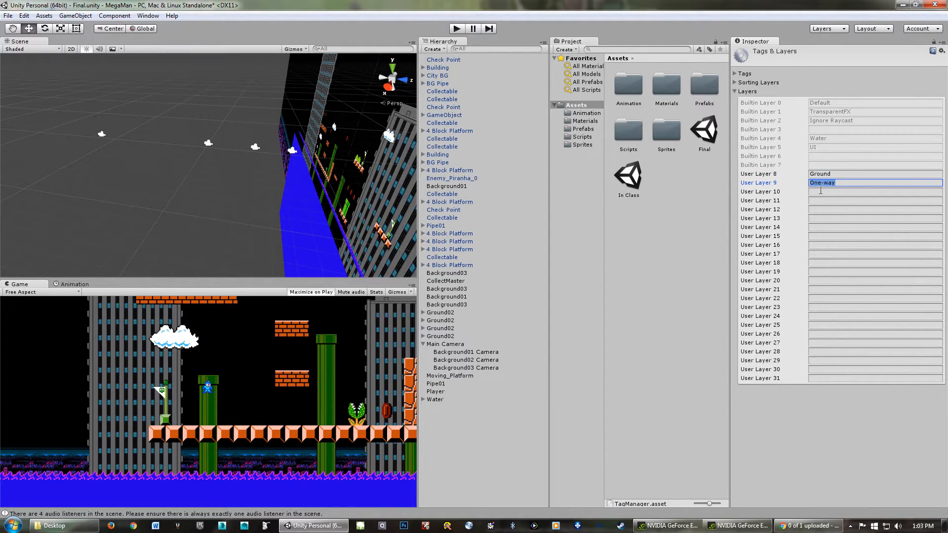
click(819, 193)
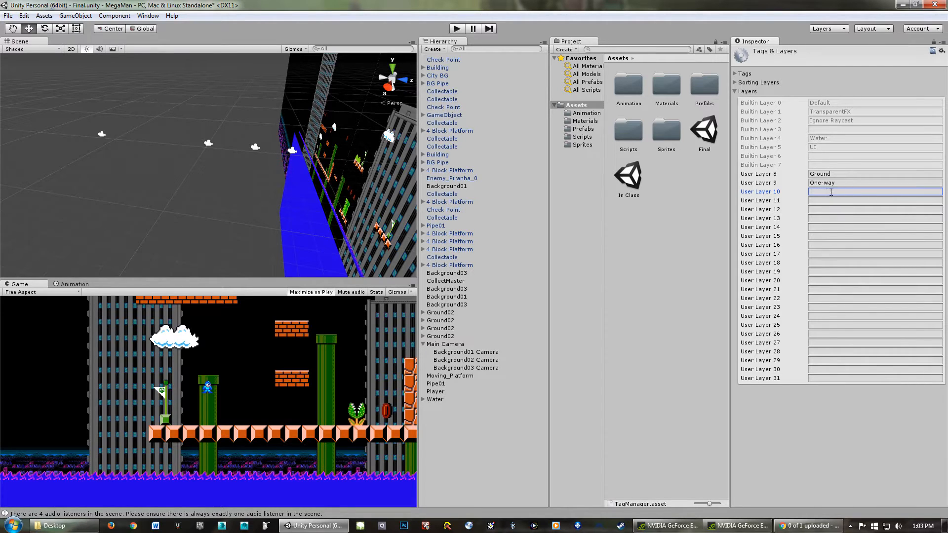
text(Pipes)
click(813, 440)
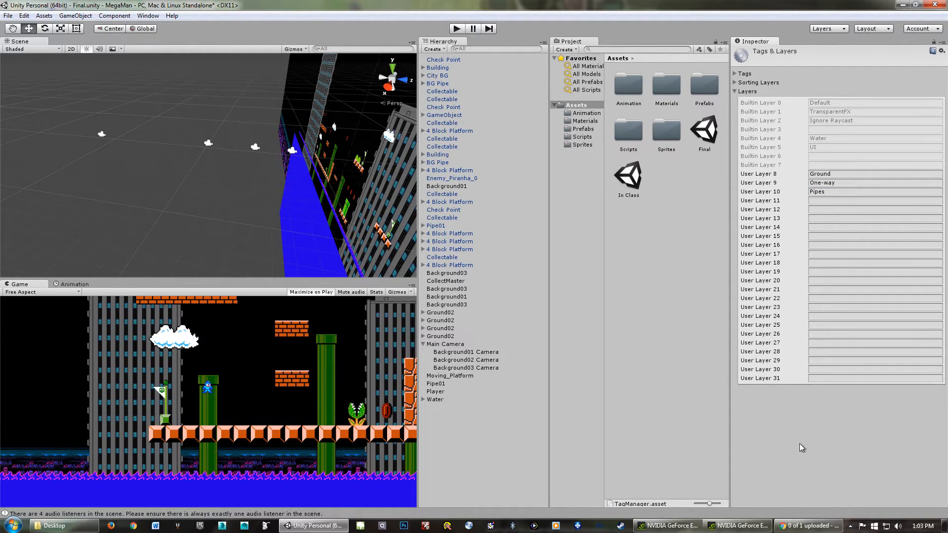
- Add the Pipes layer to the Background01 Camera's culling mask and remove it again
click(463, 352)
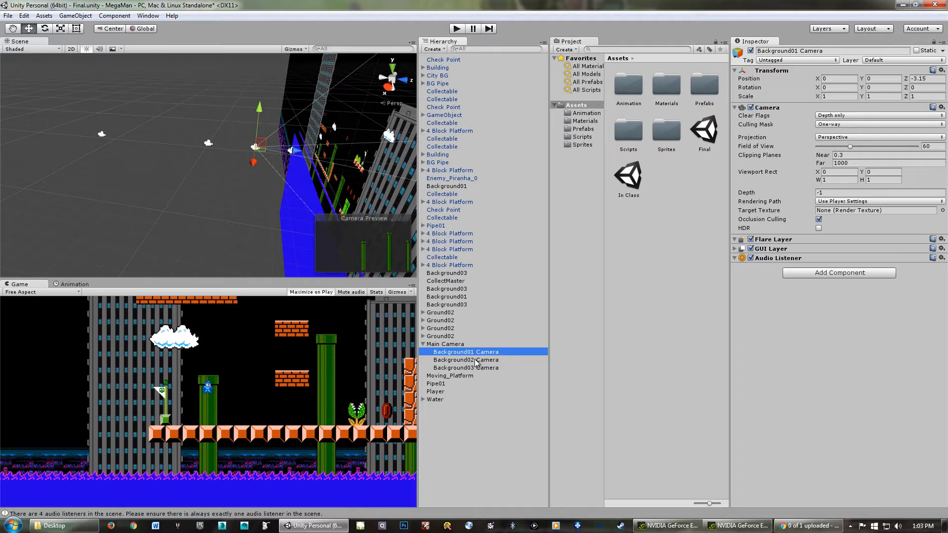
click(826, 123)
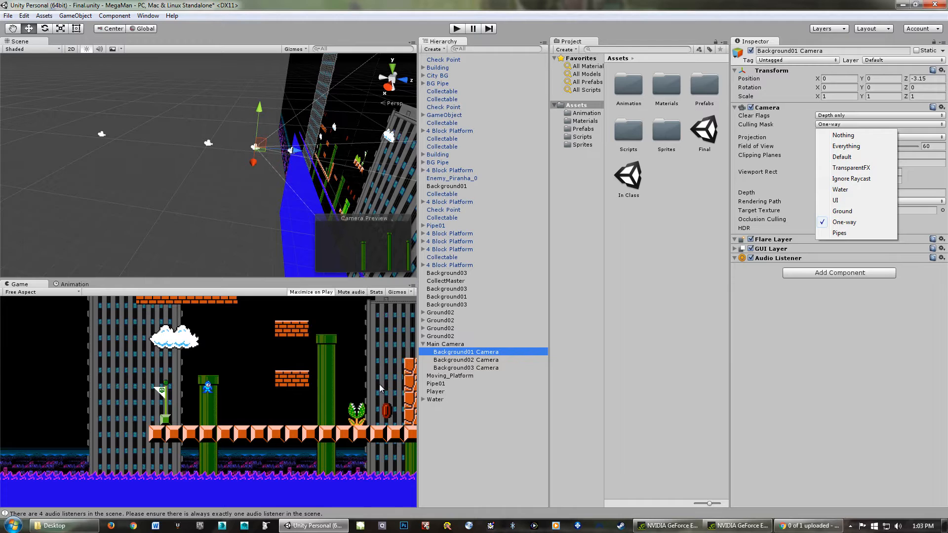
click(839, 233)
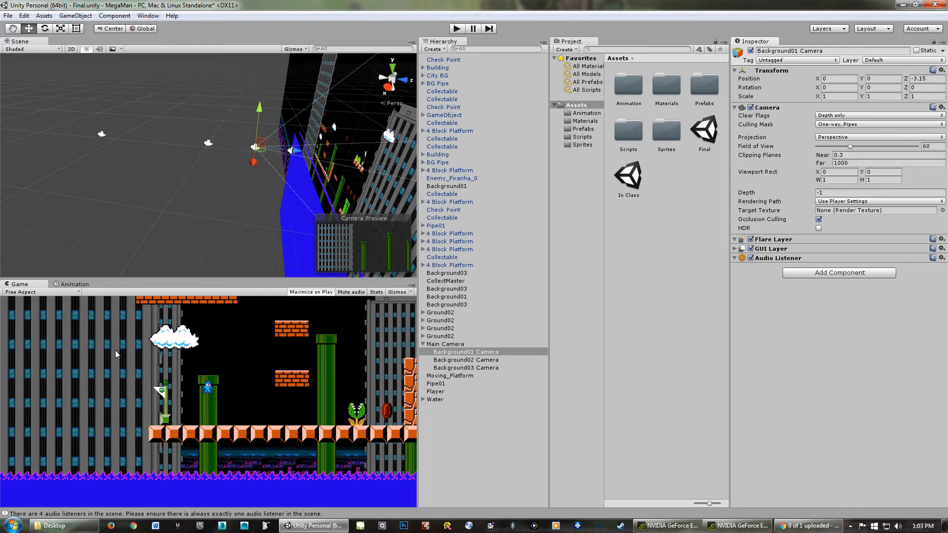
click(858, 125)
click(839, 234)
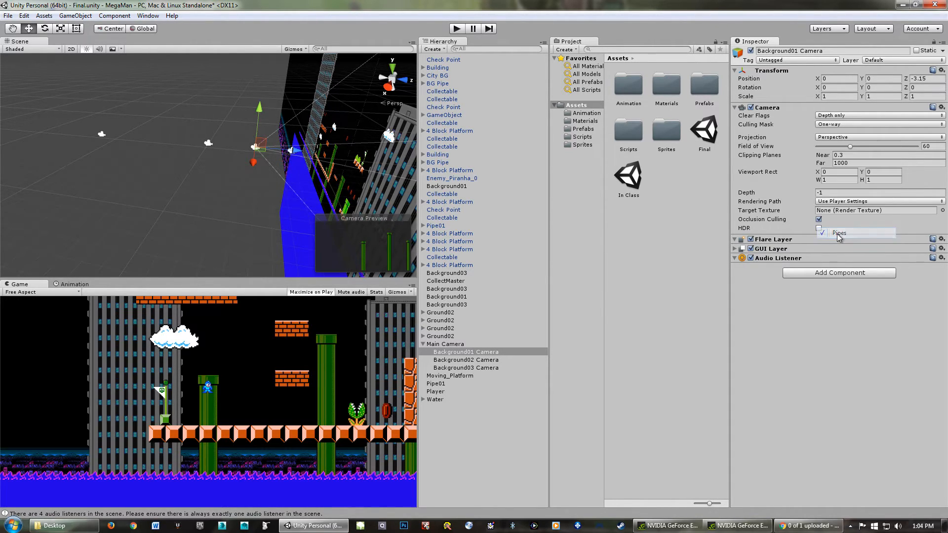
- Set the Background01 Camera's culling mask to Everything and play-test the level by moving the player back and forth and jumping
click(845, 125)
click(847, 146)
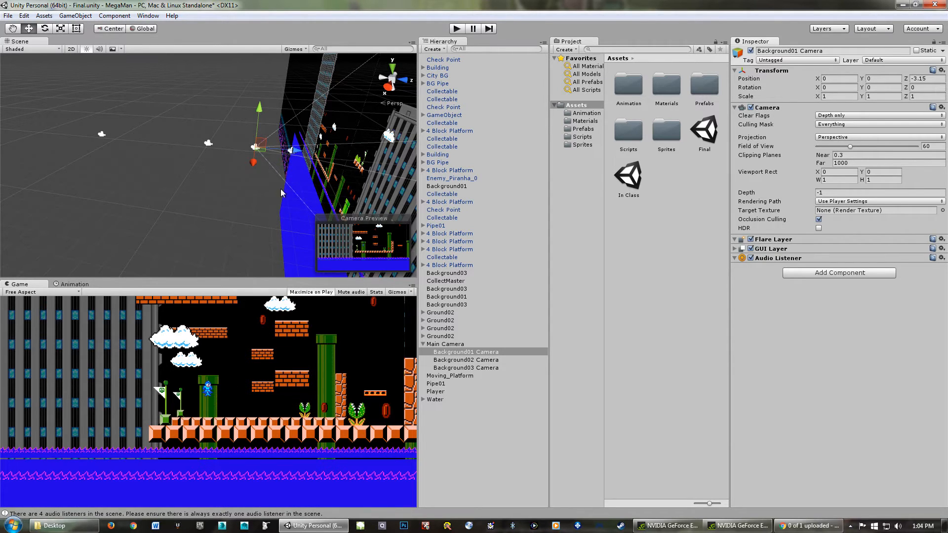
click(457, 28)
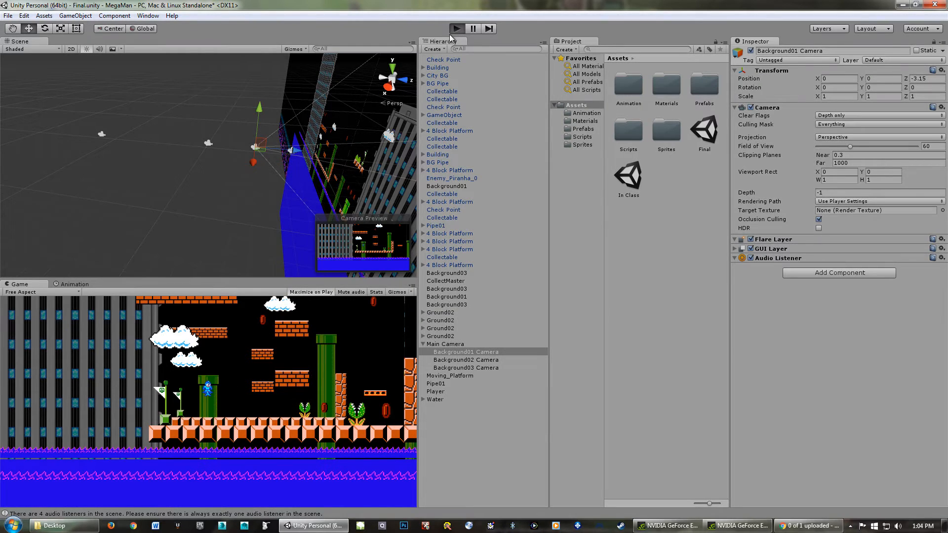
key(Right)
key(Left)
key(space)
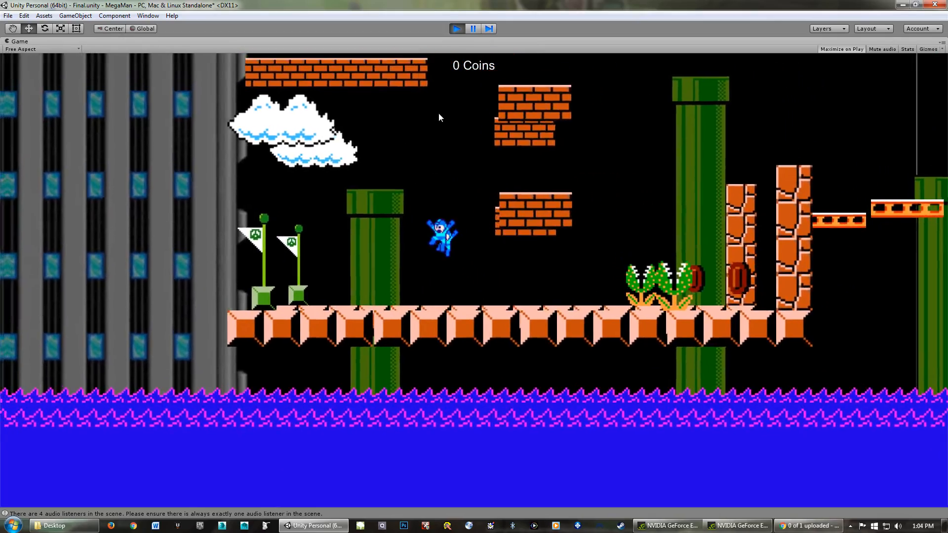
- Move the player right and left to check the background motion and end the play test
key(Right)
key(Left)
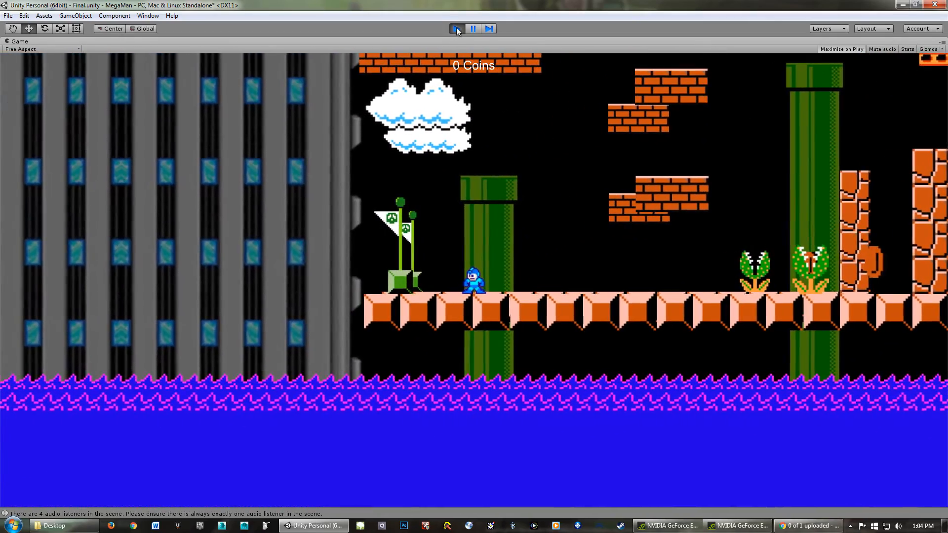
click(456, 29)
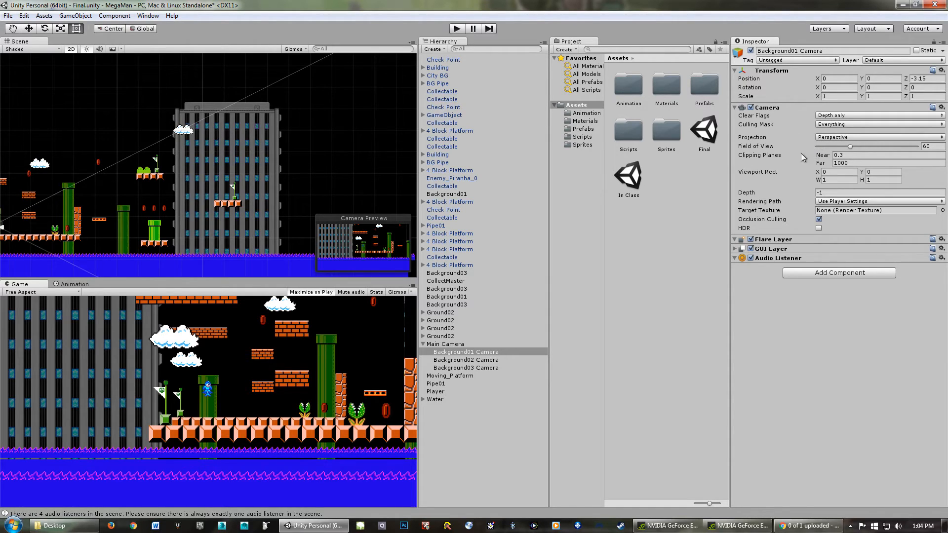
- Clear the Background01 Camera's culling mask to Nothing and enable only the One-way layer
click(837, 125)
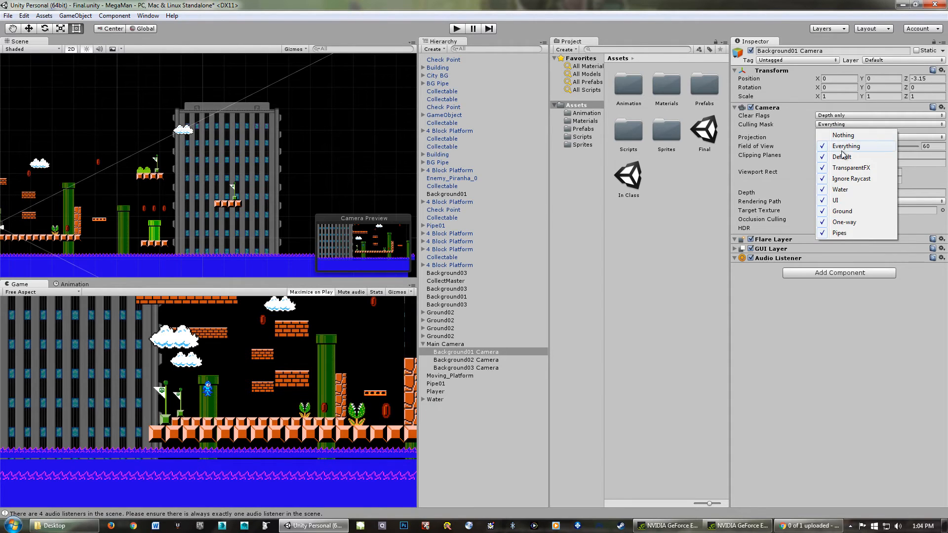
click(834, 134)
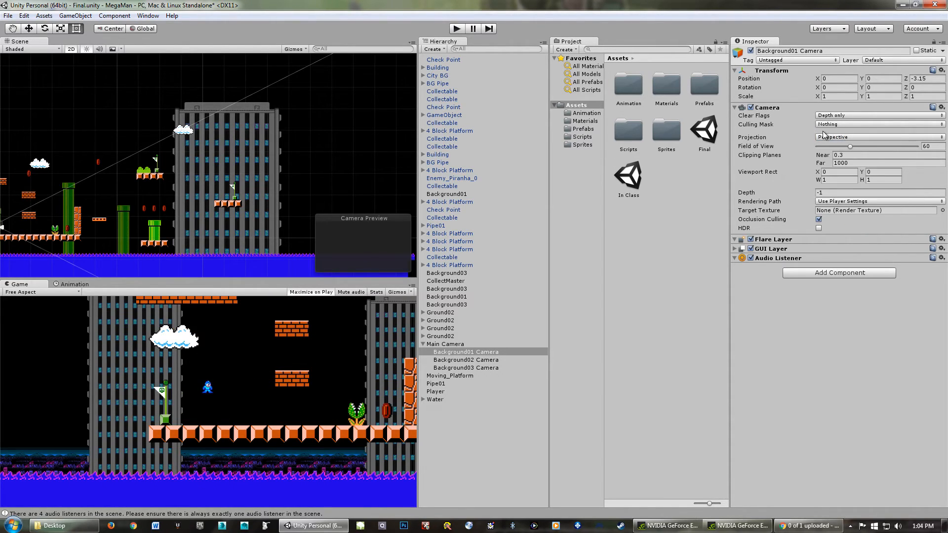
click(842, 125)
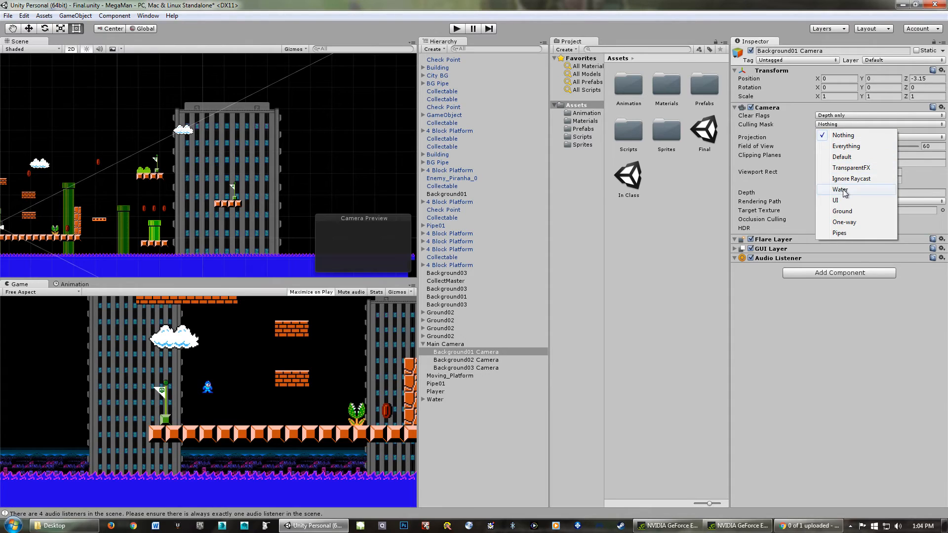
click(847, 222)
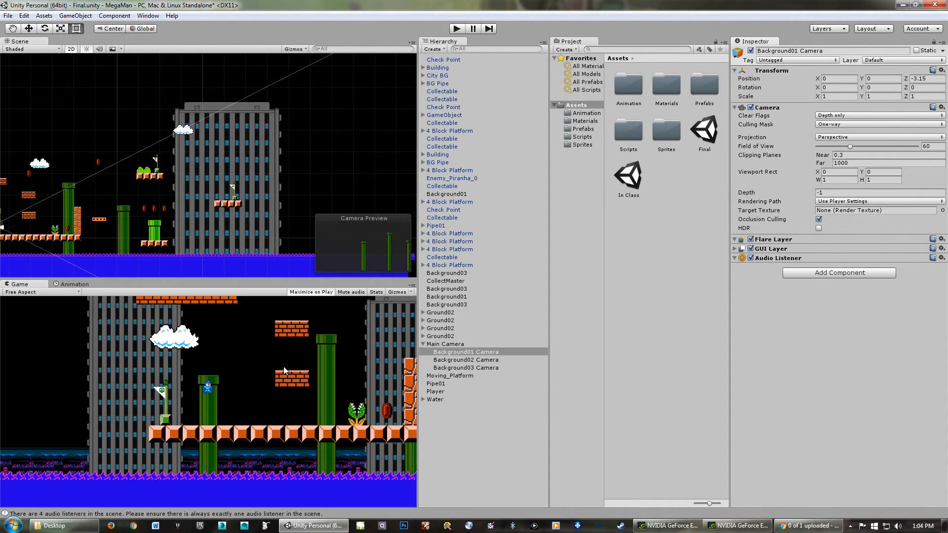